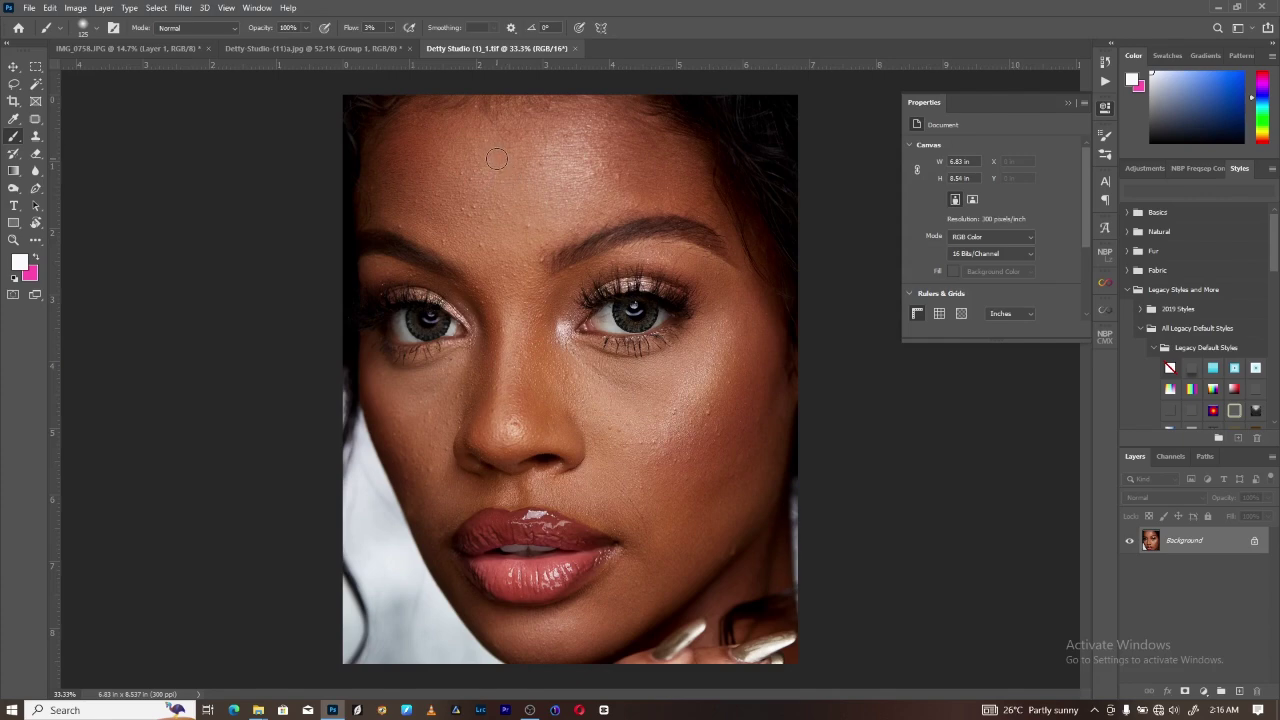
Step: Duplicate the Background layer of the portrait to retouch the skin on a copy
scroll(500, 198, "up", 3)
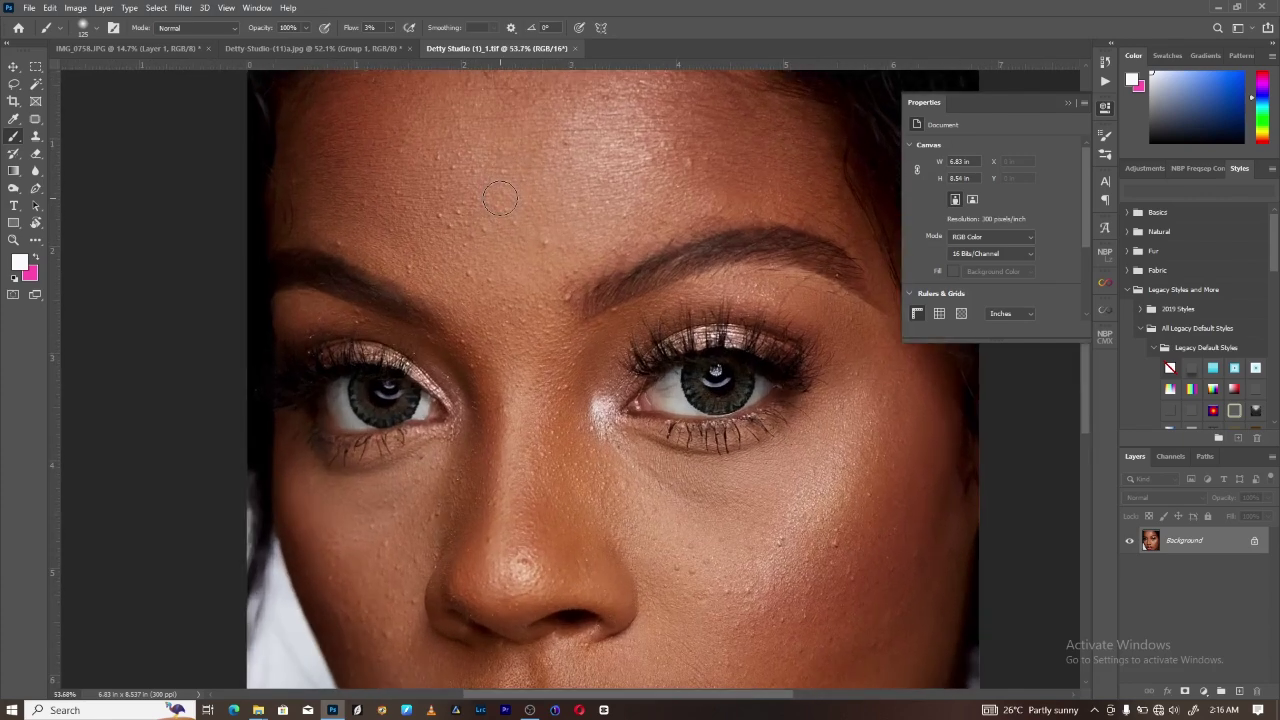
scroll(545, 328, "down", 2)
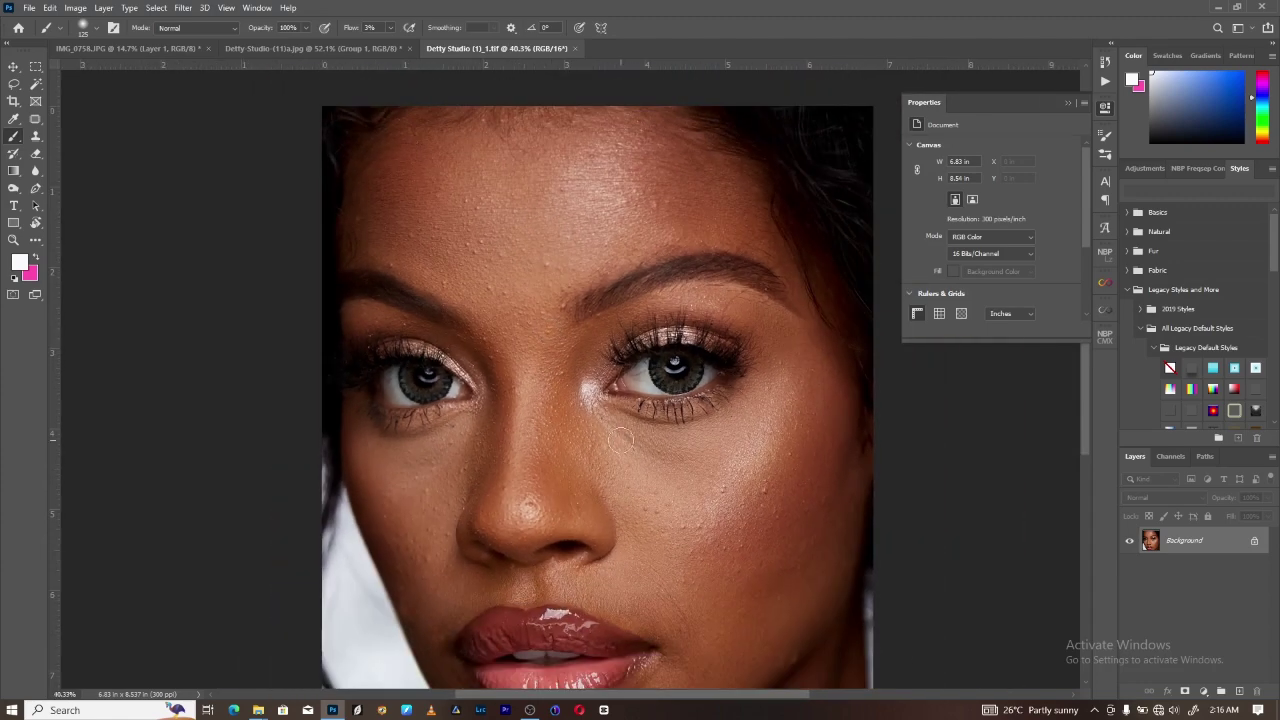
scroll(660, 576, "down", 1)
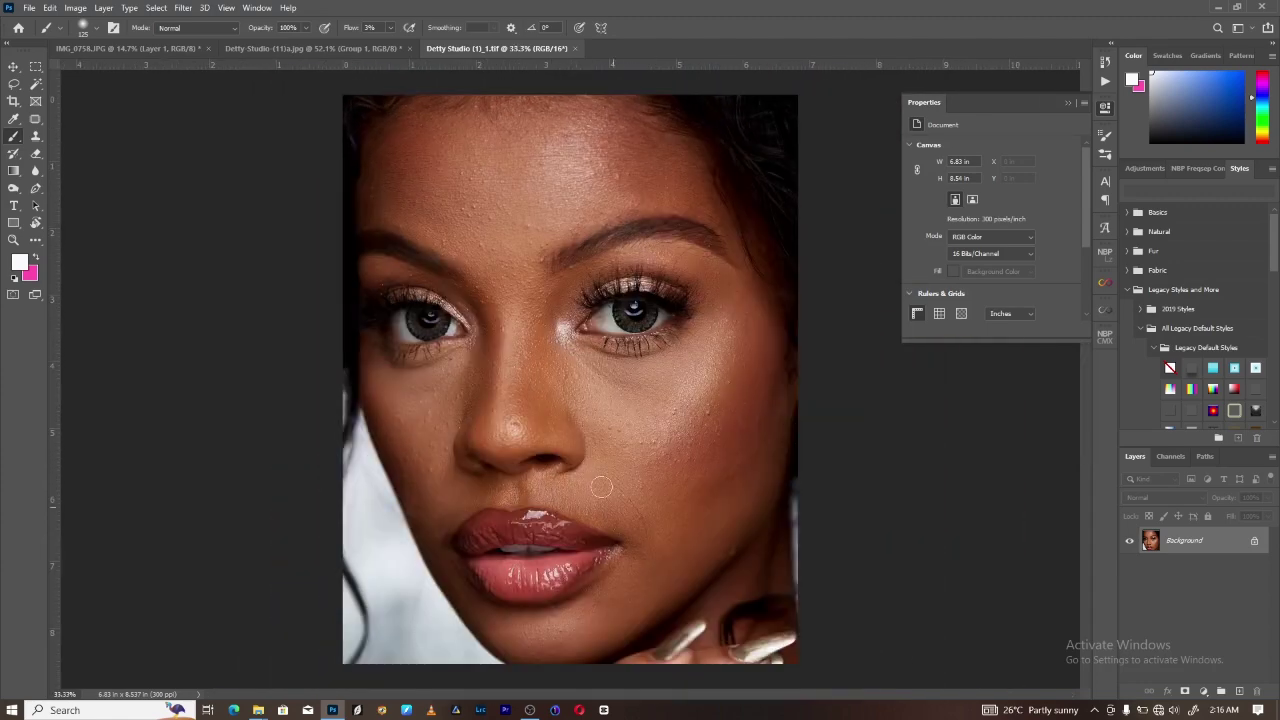
scroll(449, 138, "up", 2)
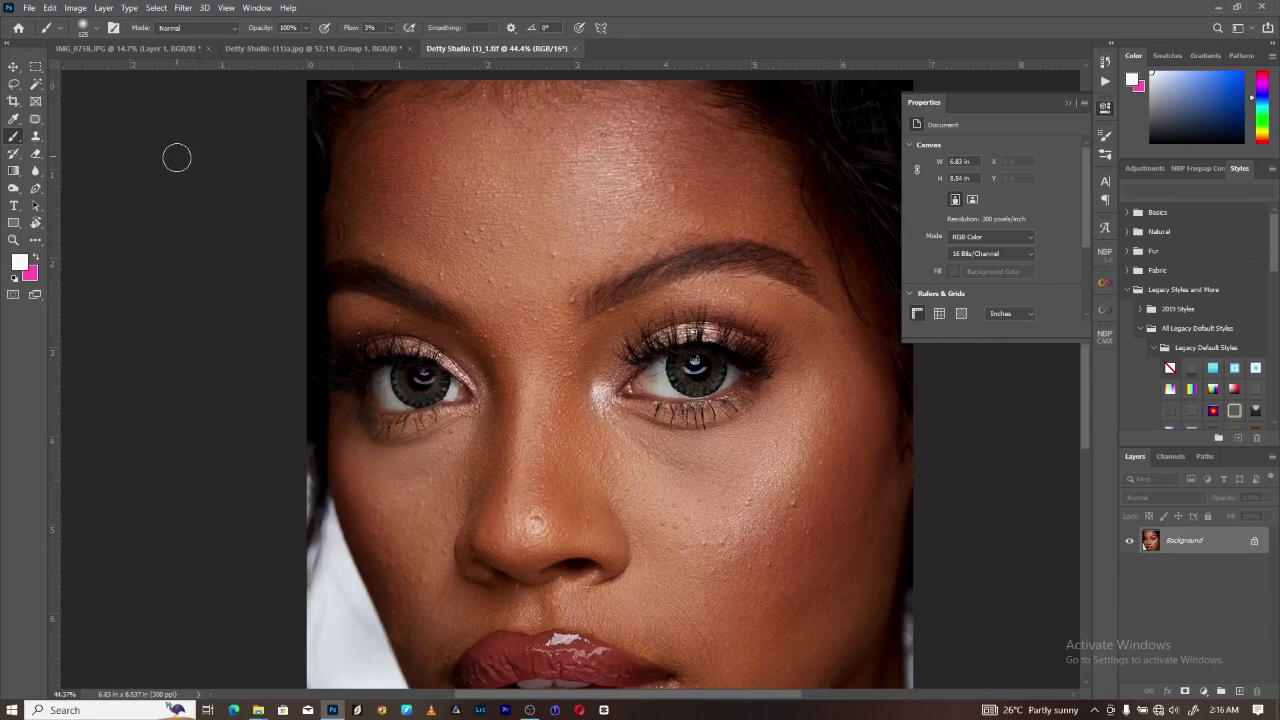
key("ctrl+j")
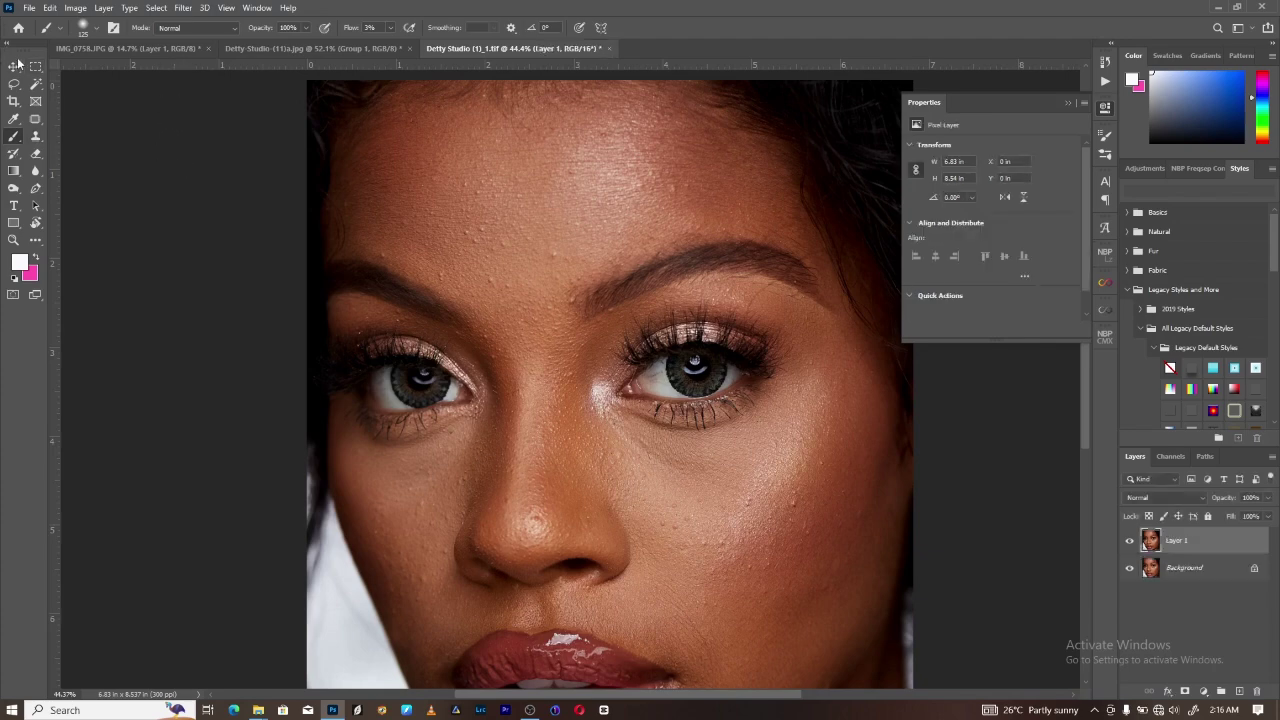
Step: Remove the skin bumps on the forehead, between the brows and on the nose bridge with the Spot Healing Brush in Content-Aware mode
right_click(36, 121)
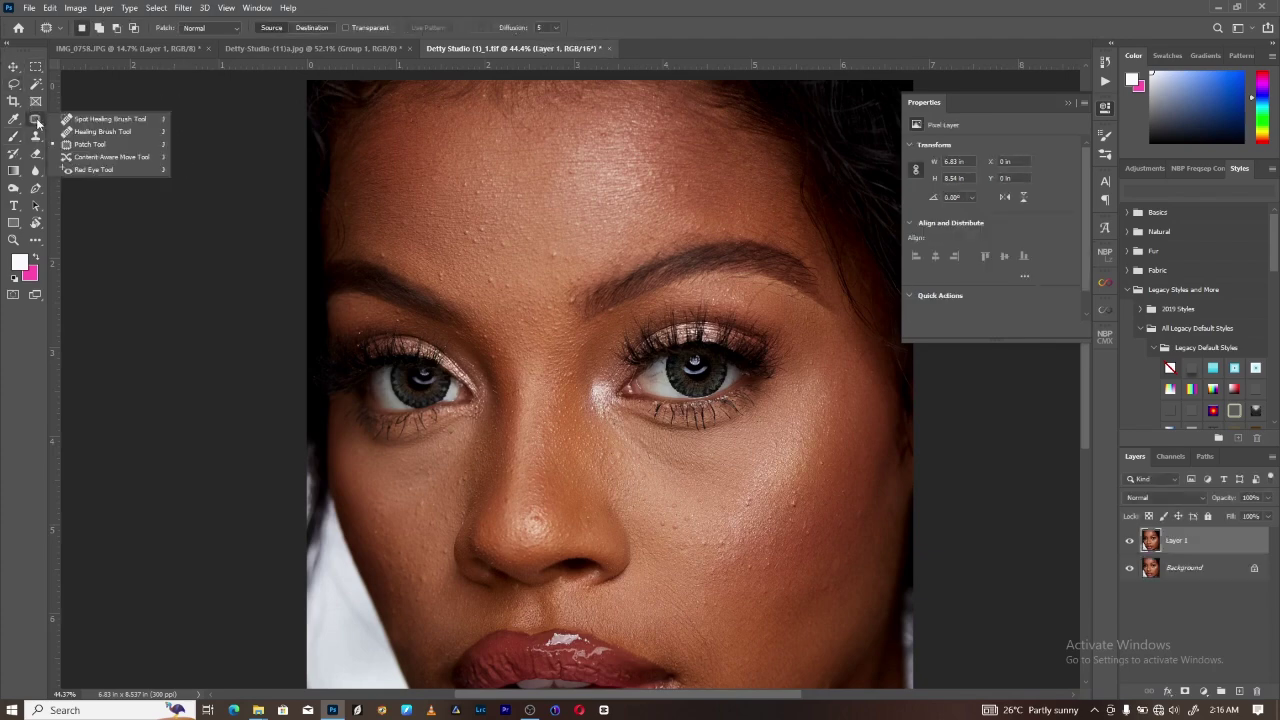
left_click(104, 124)
key("shift+j")
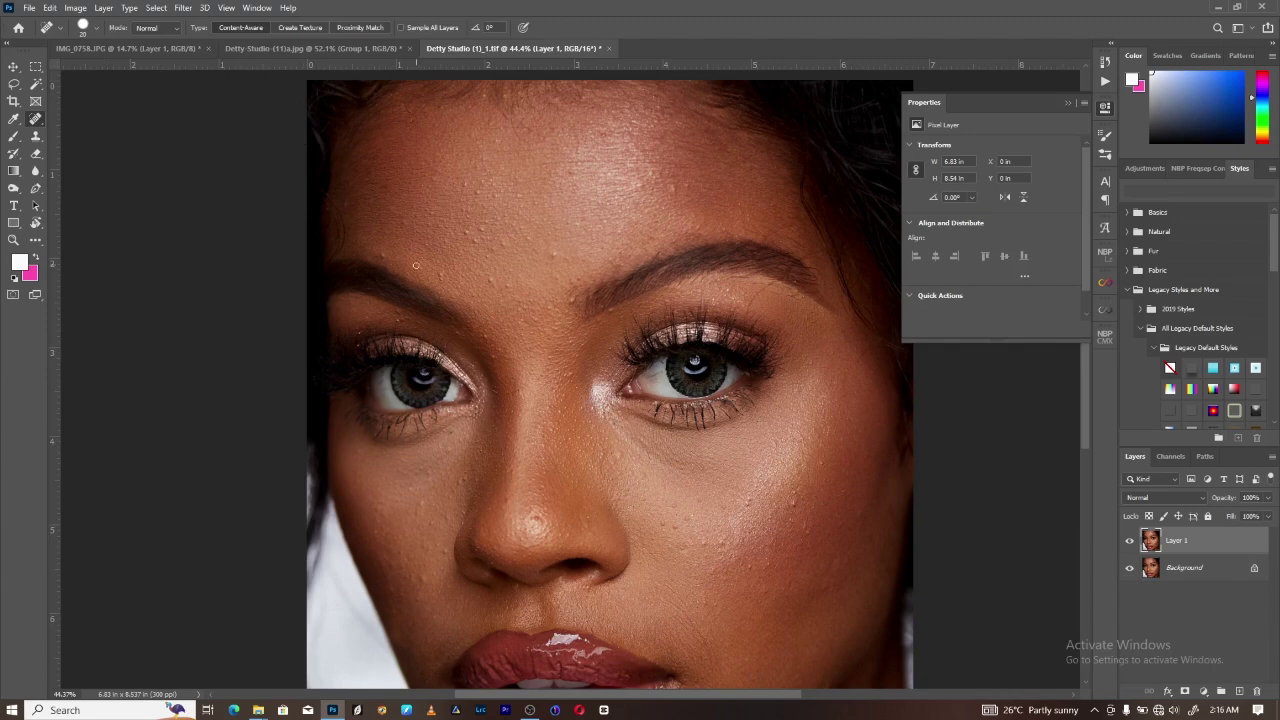
scroll(415, 263, "up", 3)
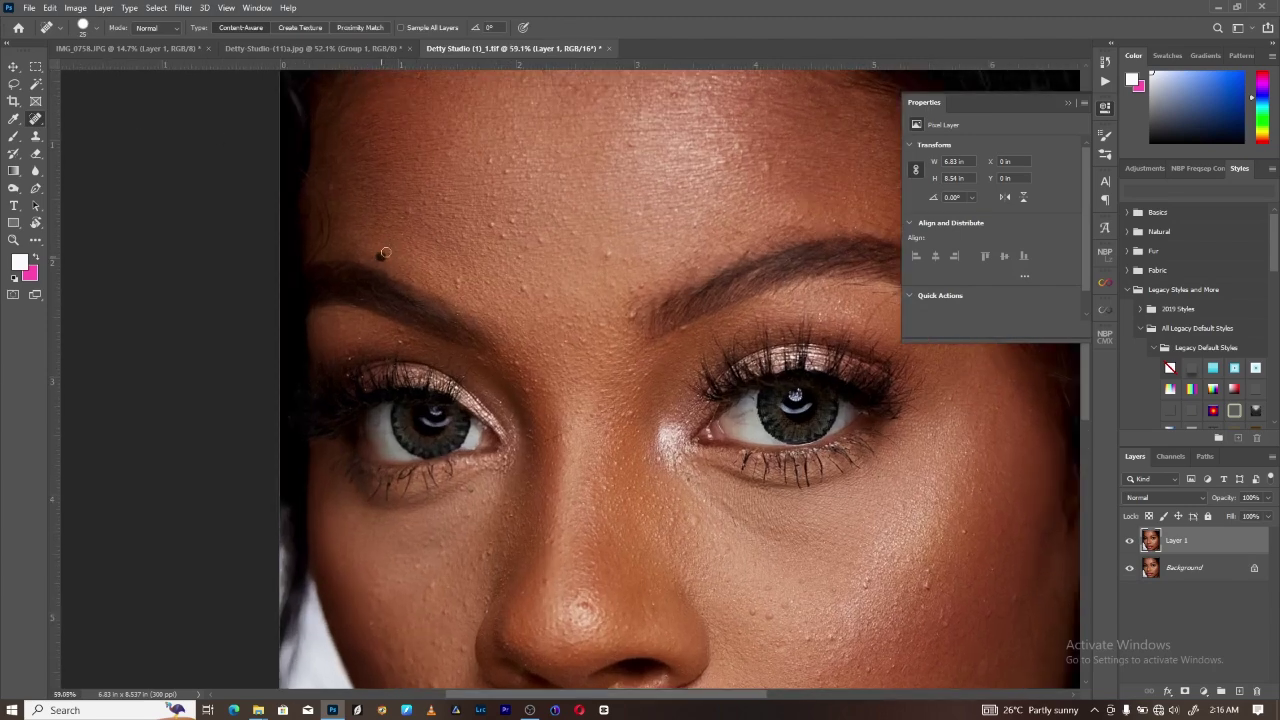
left_click(420, 189)
left_click(444, 214)
left_click(466, 220)
left_click(456, 213)
left_click(438, 240)
left_click_drag(455, 278, 457, 290)
left_click(486, 279)
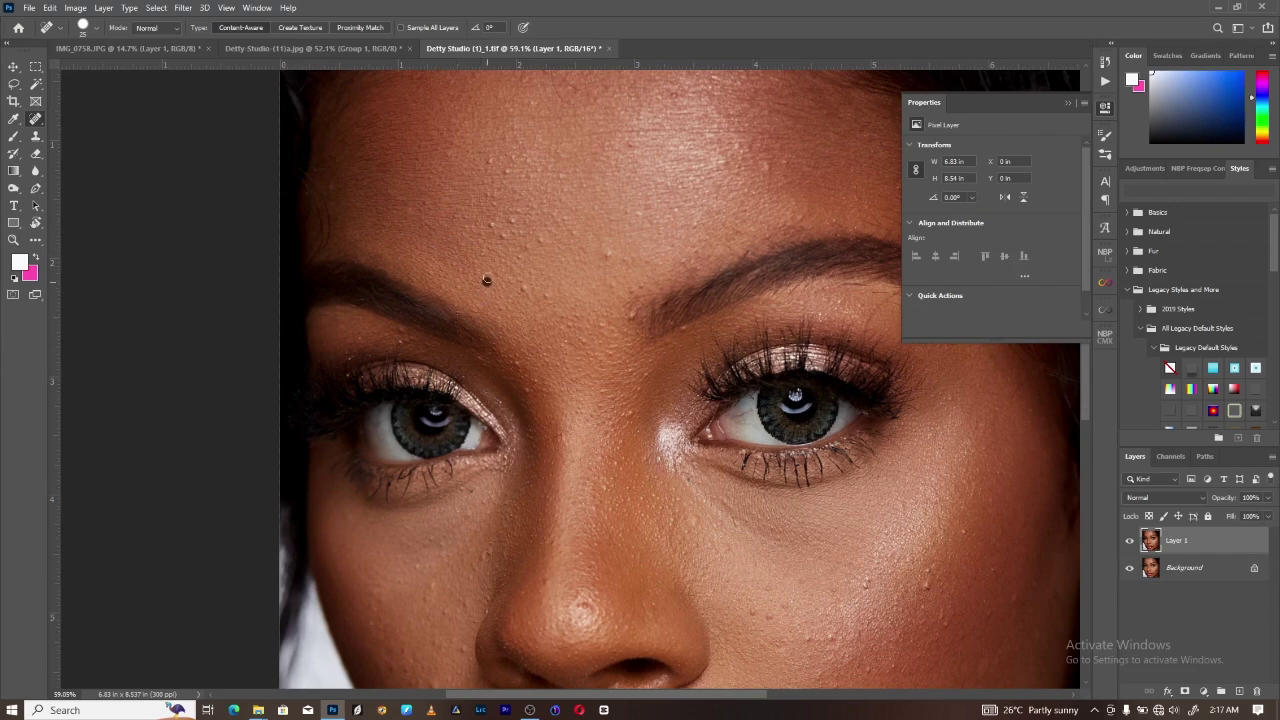
left_click(488, 227)
left_click(491, 196)
left_click(503, 175)
left_click(488, 160)
left_click(509, 128)
left_click(529, 178)
left_click(503, 218)
left_click_drag(517, 283, 531, 297)
left_click(545, 292)
left_click(535, 240)
left_click(517, 262)
left_click(564, 230)
left_click(643, 381)
Step: Heal the remaining blemishes on both cheeks with the Spot Healing Brush
left_click_drag(705, 550, 625, 389)
left_click(745, 507)
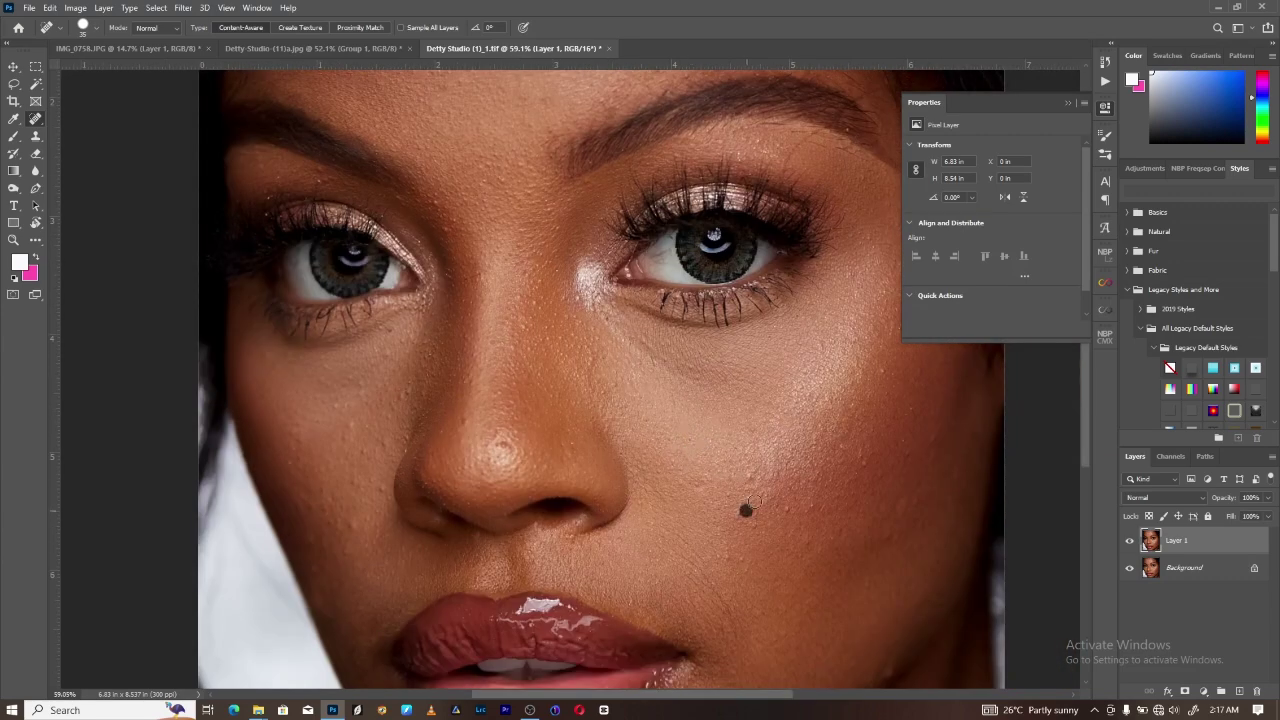
left_click(729, 553)
left_click_drag(893, 532, 813, 392)
left_click(304, 190)
left_click(280, 312)
left_click(290, 350)
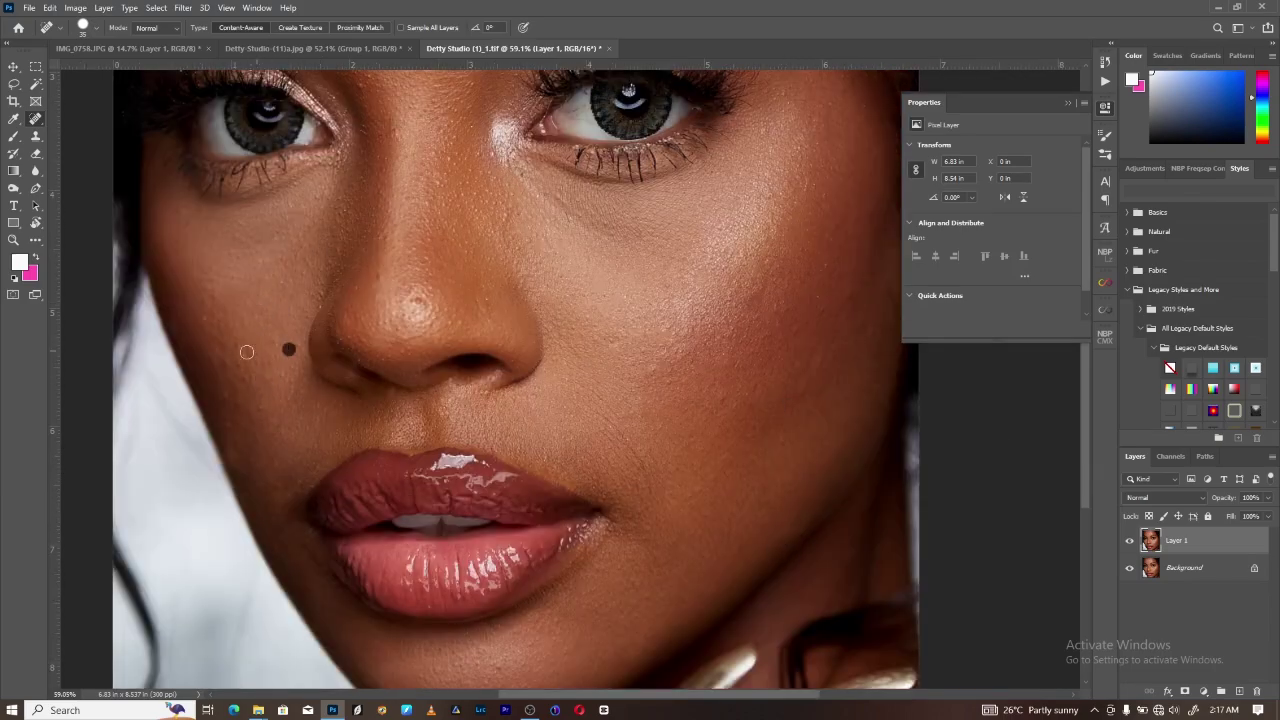
left_click(208, 328)
left_click(251, 361)
Step: Compare the portrait with and without the healed layer, and merge that layer down into the Background
key("ctrl+0")
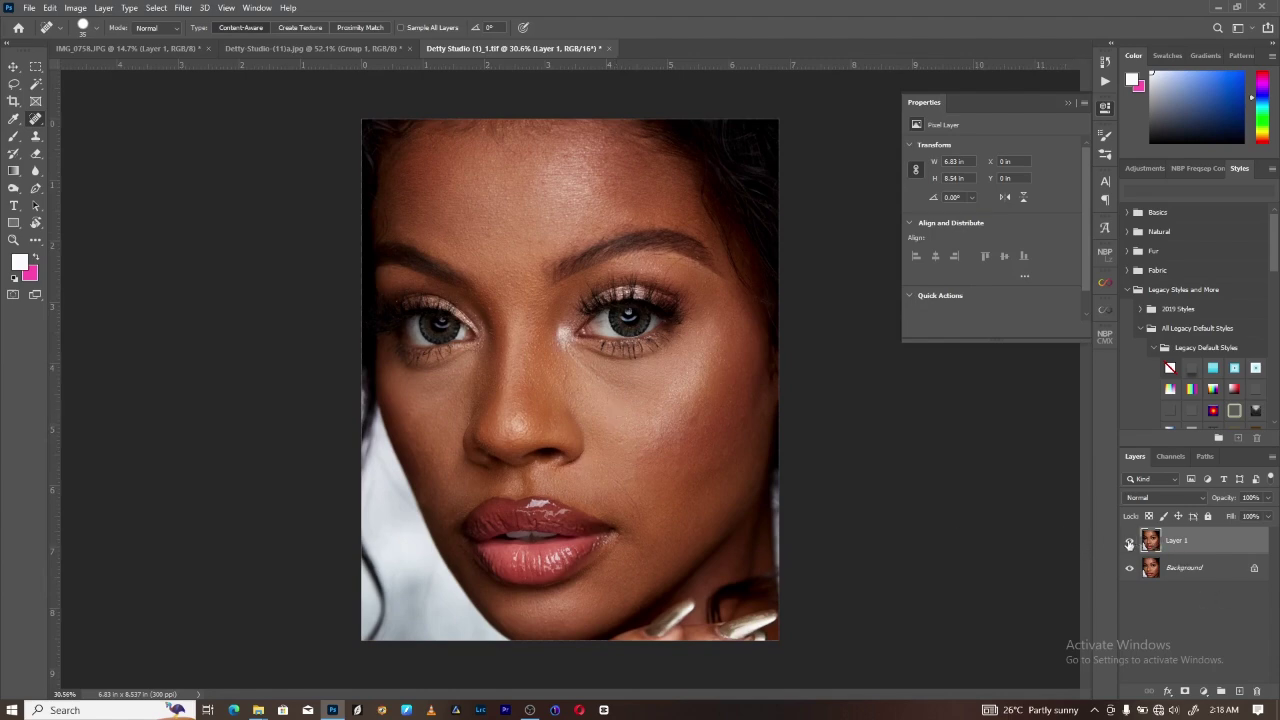
left_click(1129, 542)
left_click(1129, 542)
key("ctrl+e")
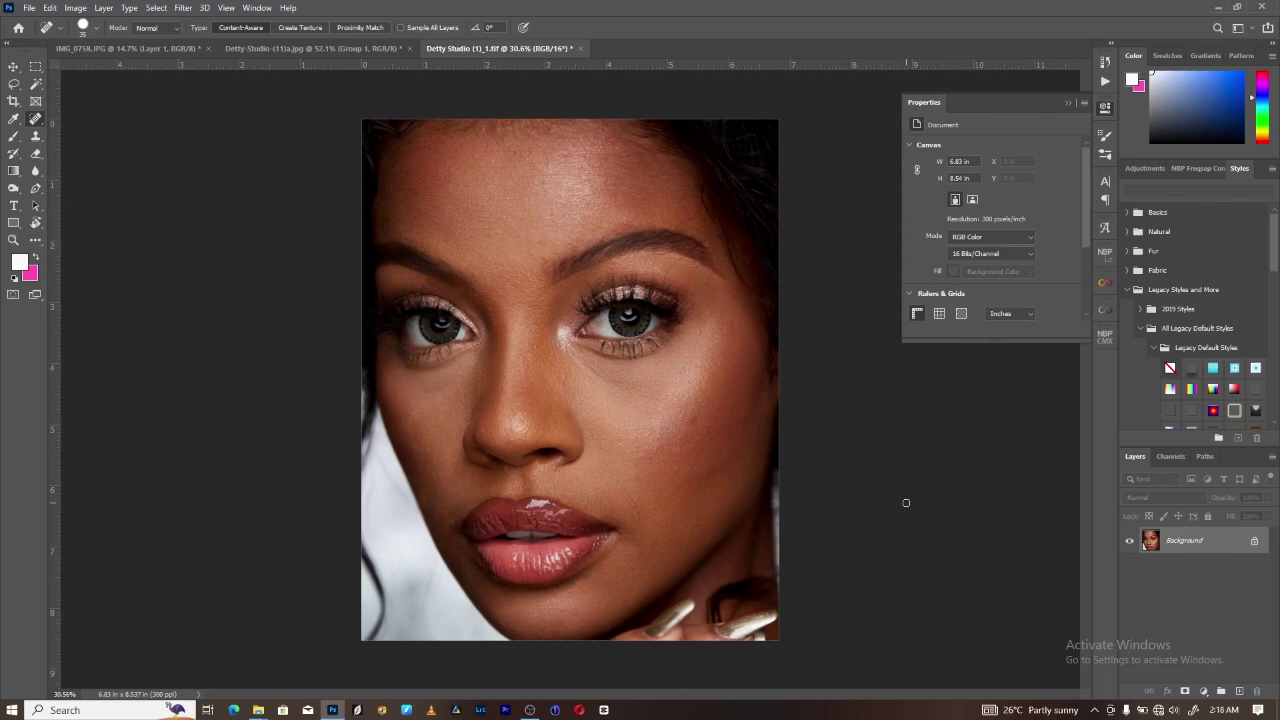
Step: Duplicate the Background twice, naming the upper copy "High" and the lower copy "Low"
key("ctrl+j")
key("ctrl+j")
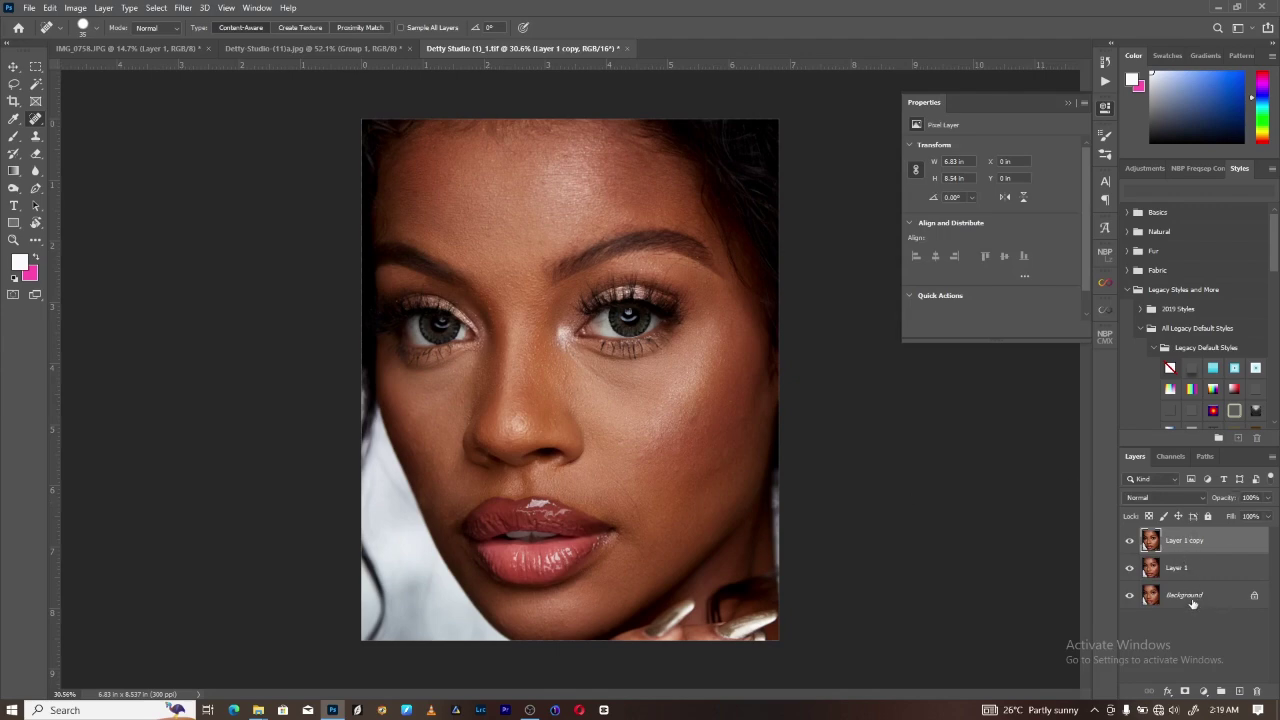
double_click(1189, 541)
type("High")
key("Tab")
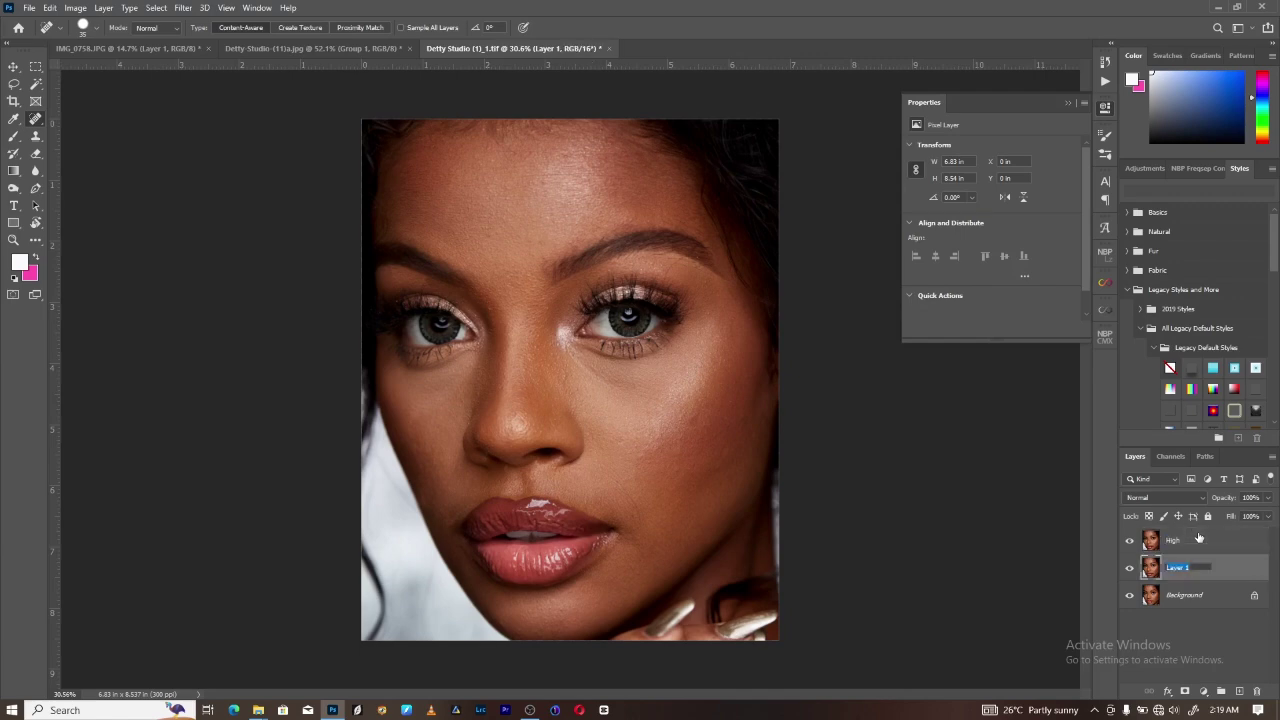
type("Low")
key("Return")
Step: Hide the High layer and open the Gaussian Blur filter for the Low layer, previewing the blur on the face
left_click(1130, 541)
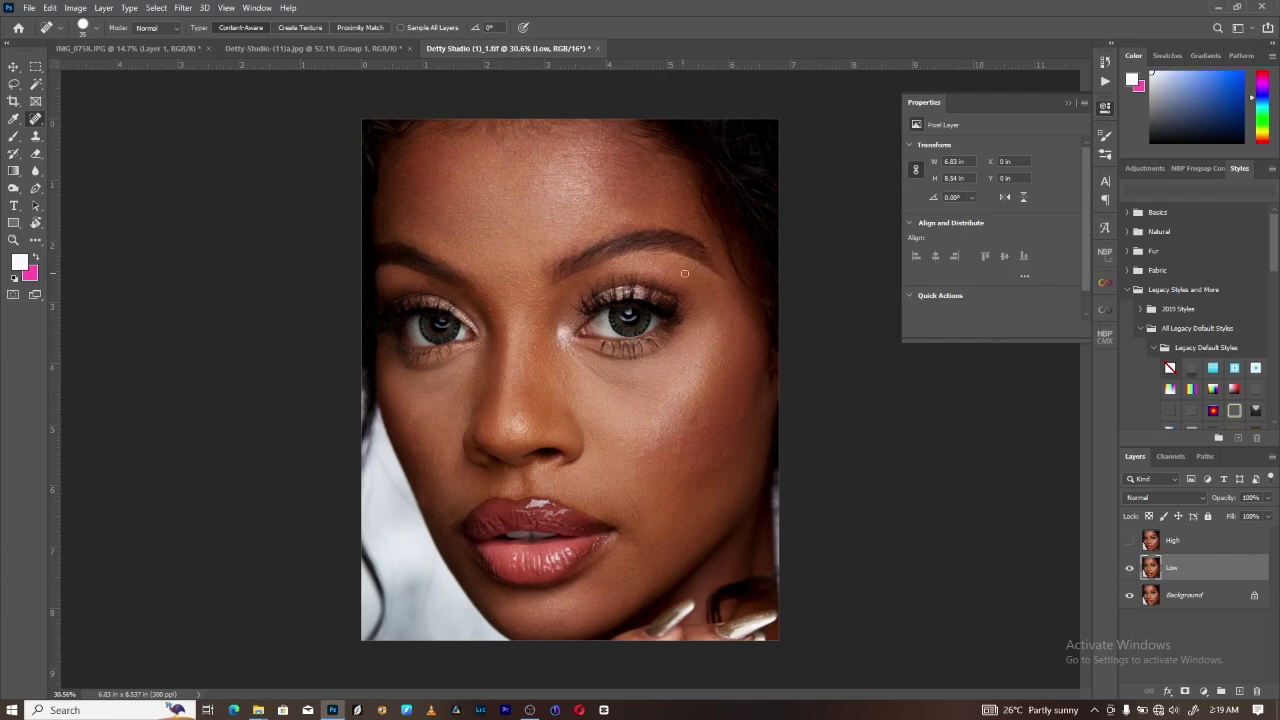
left_click(184, 8)
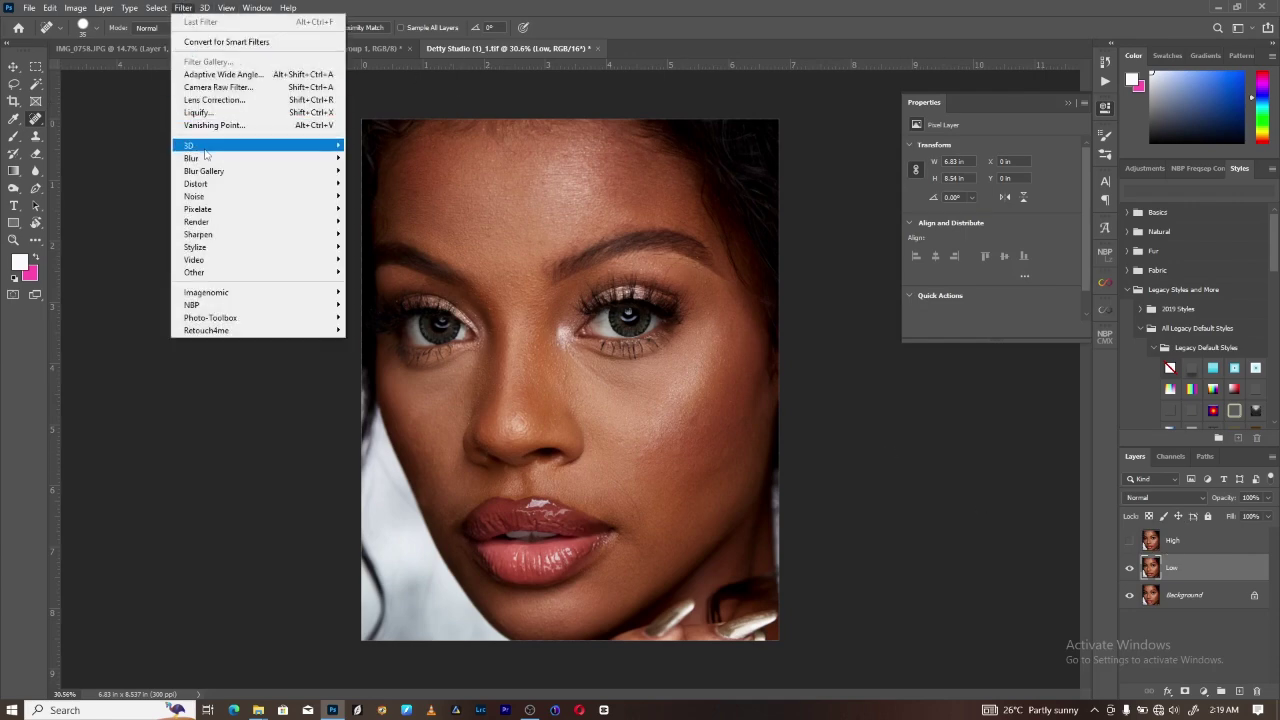
mouse_move(207, 159)
left_click(392, 210)
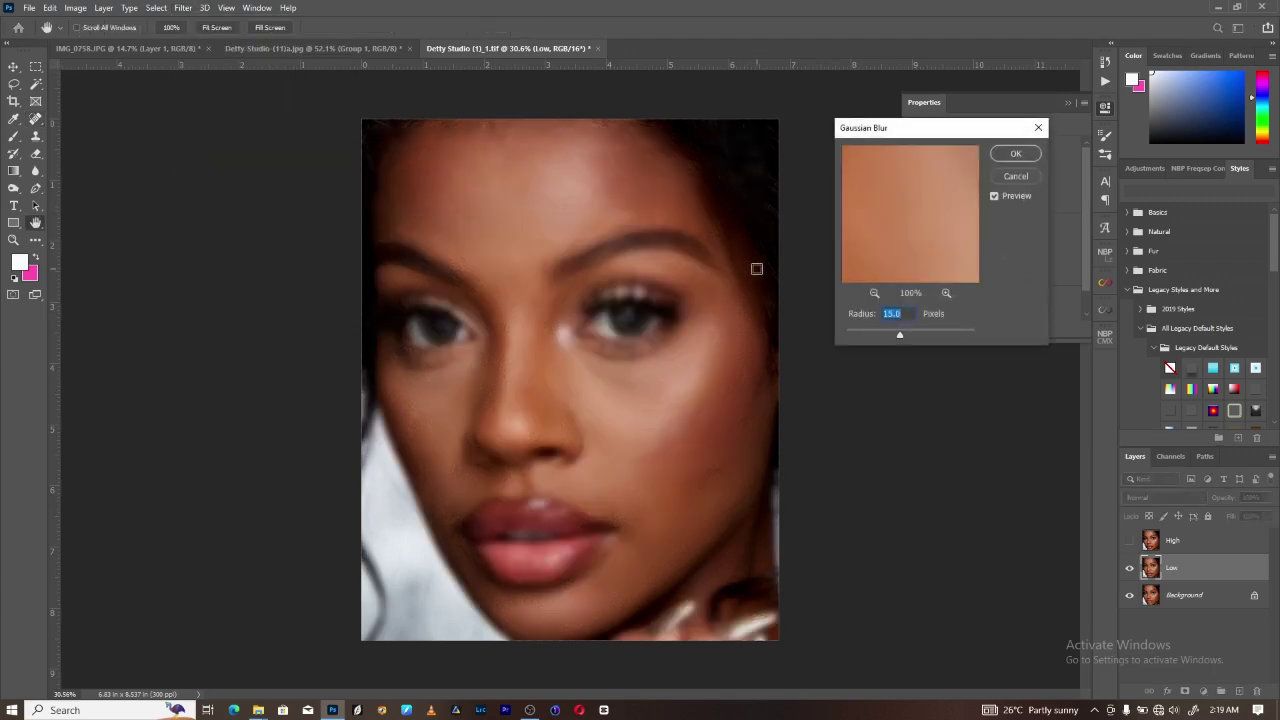
left_click(575, 245, "ctrl")
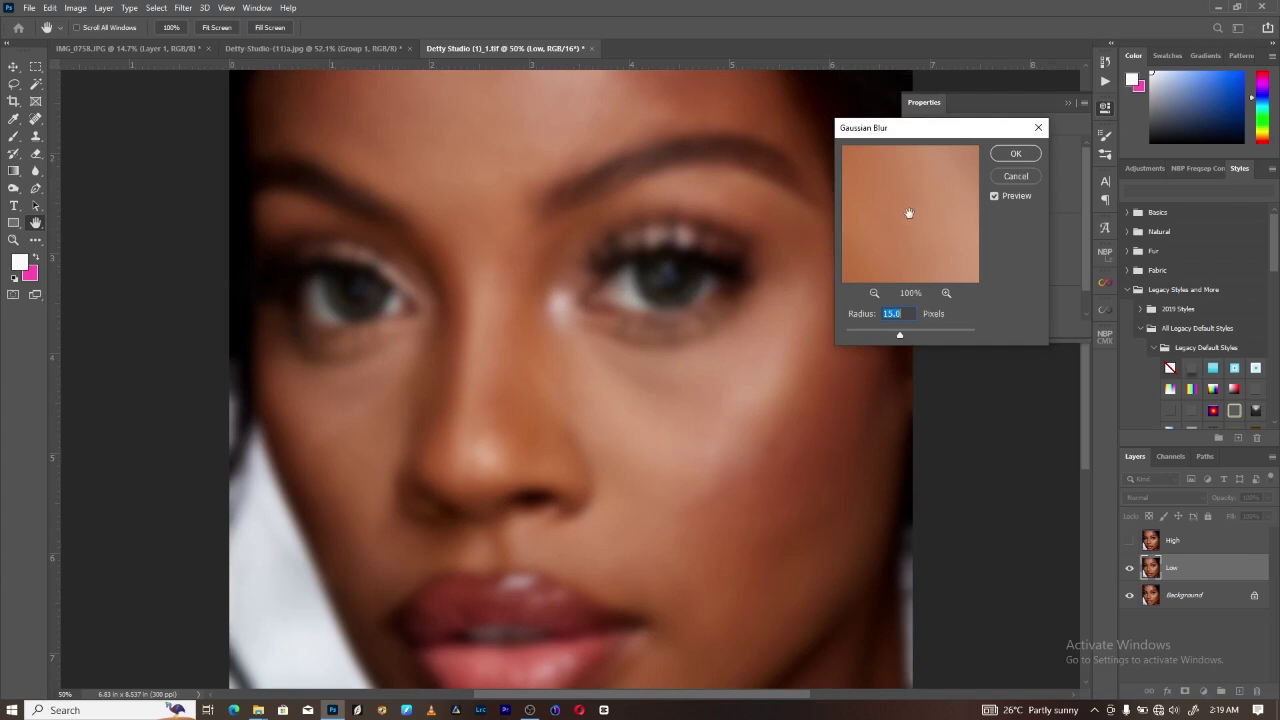
left_click_drag(908, 211, 906, 209)
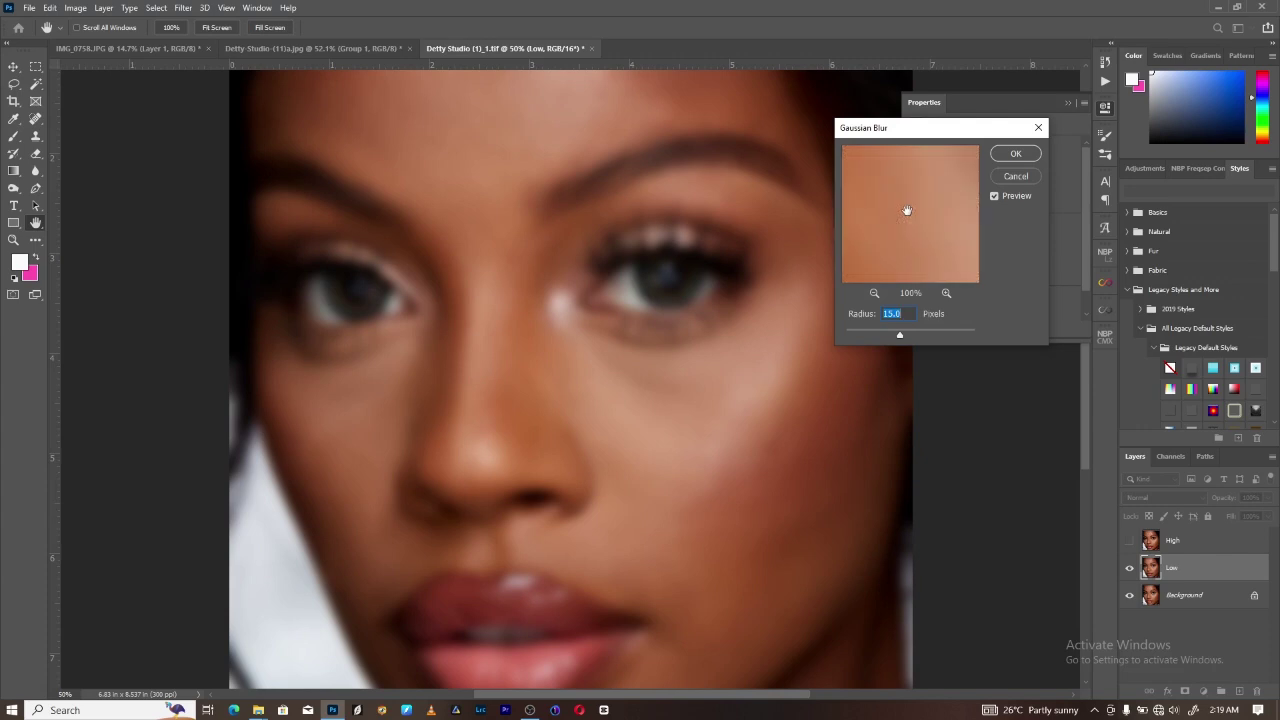
left_click(874, 292)
left_click(874, 292)
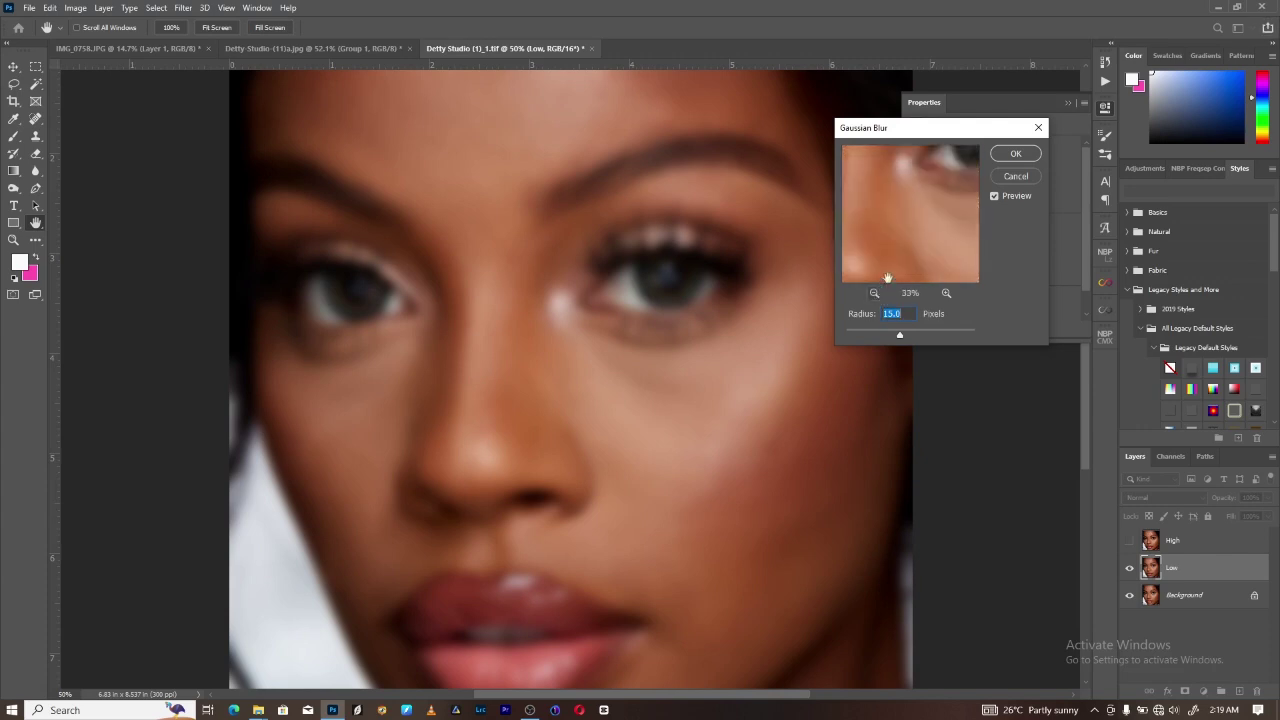
left_click_drag(875, 217, 815, 218)
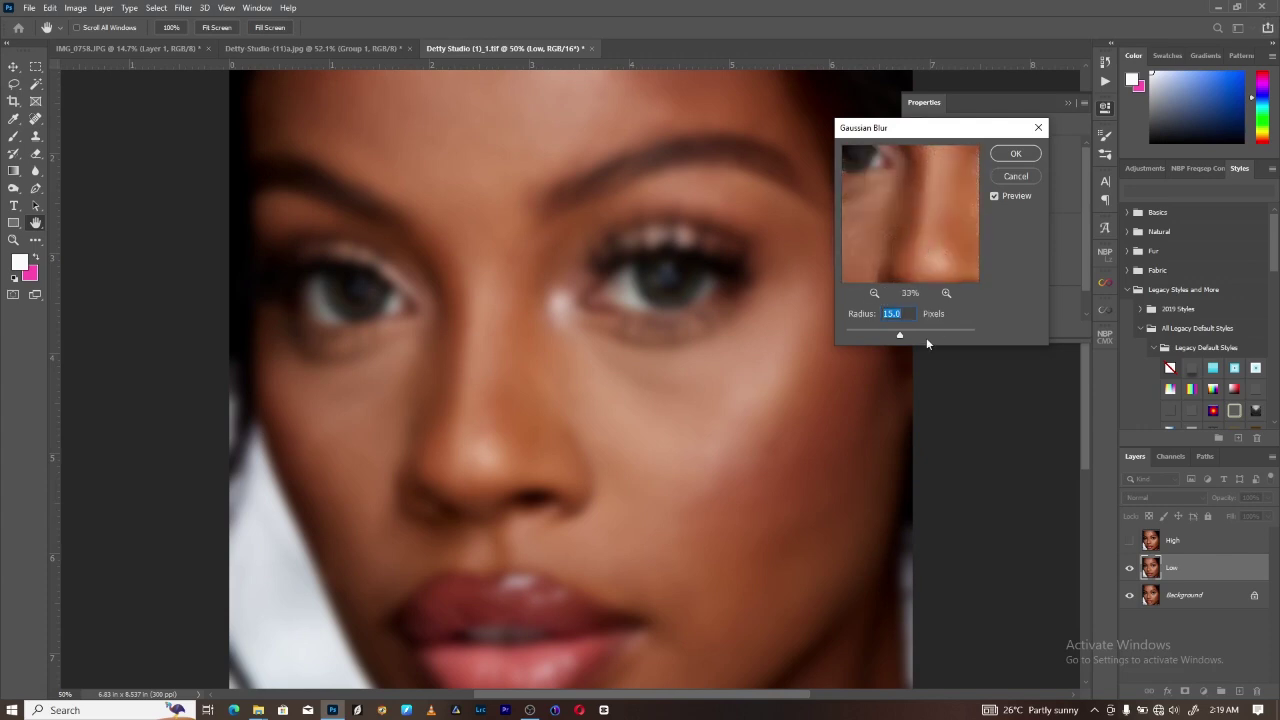
Step: Set the Gaussian Blur radius to 8.2 pixels and apply it to the Low layer
left_click_drag(900, 337, 828, 335)
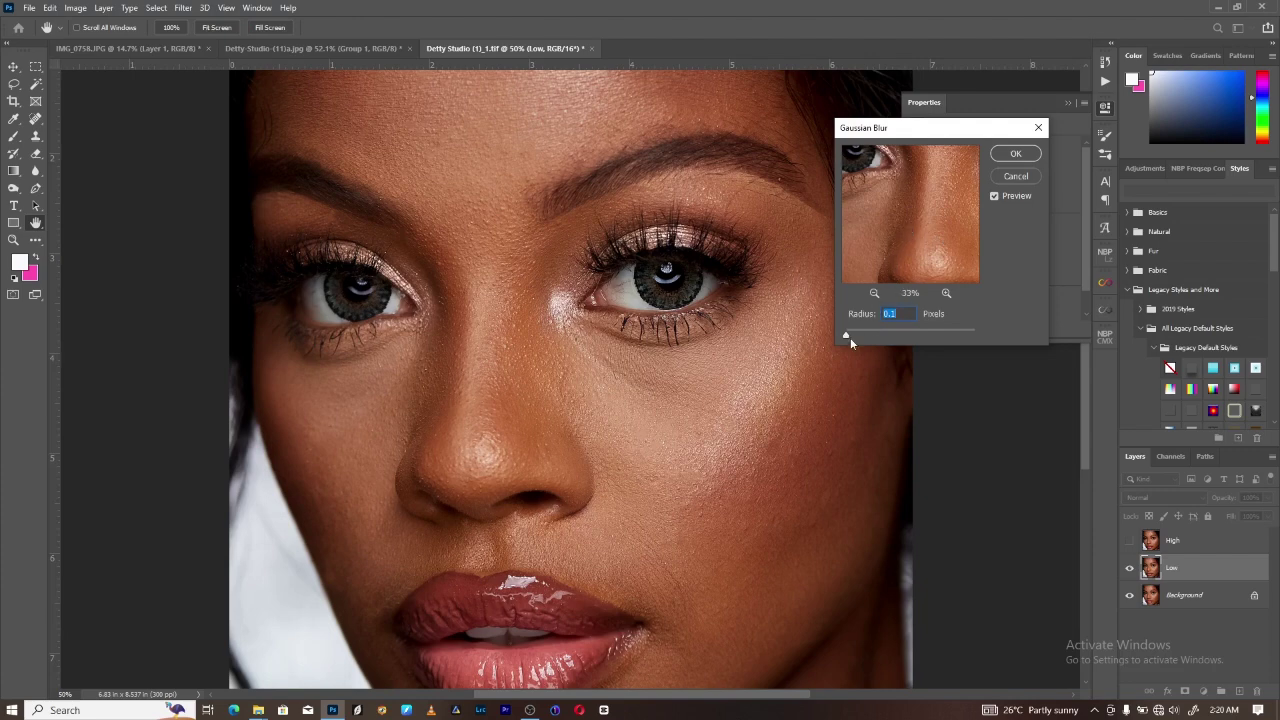
left_click_drag(846, 339, 854, 341)
left_click_drag(865, 347, 867, 347)
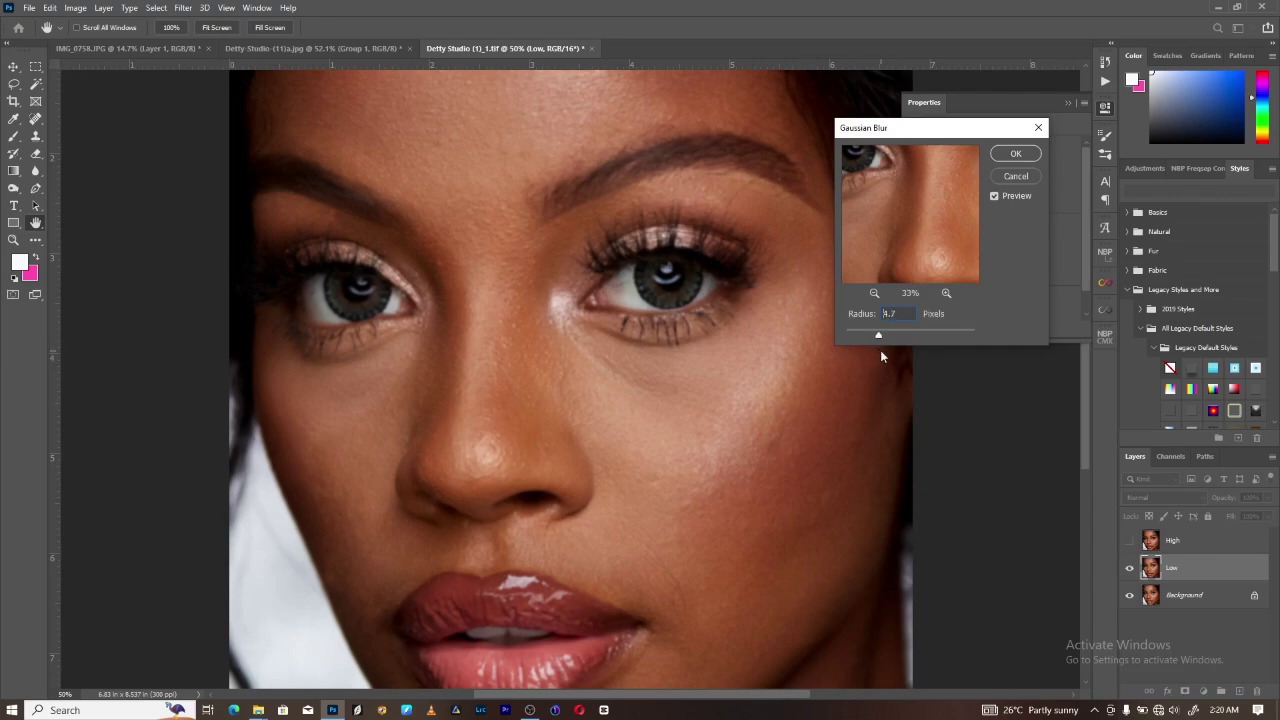
left_click_drag(881, 353, 888, 351)
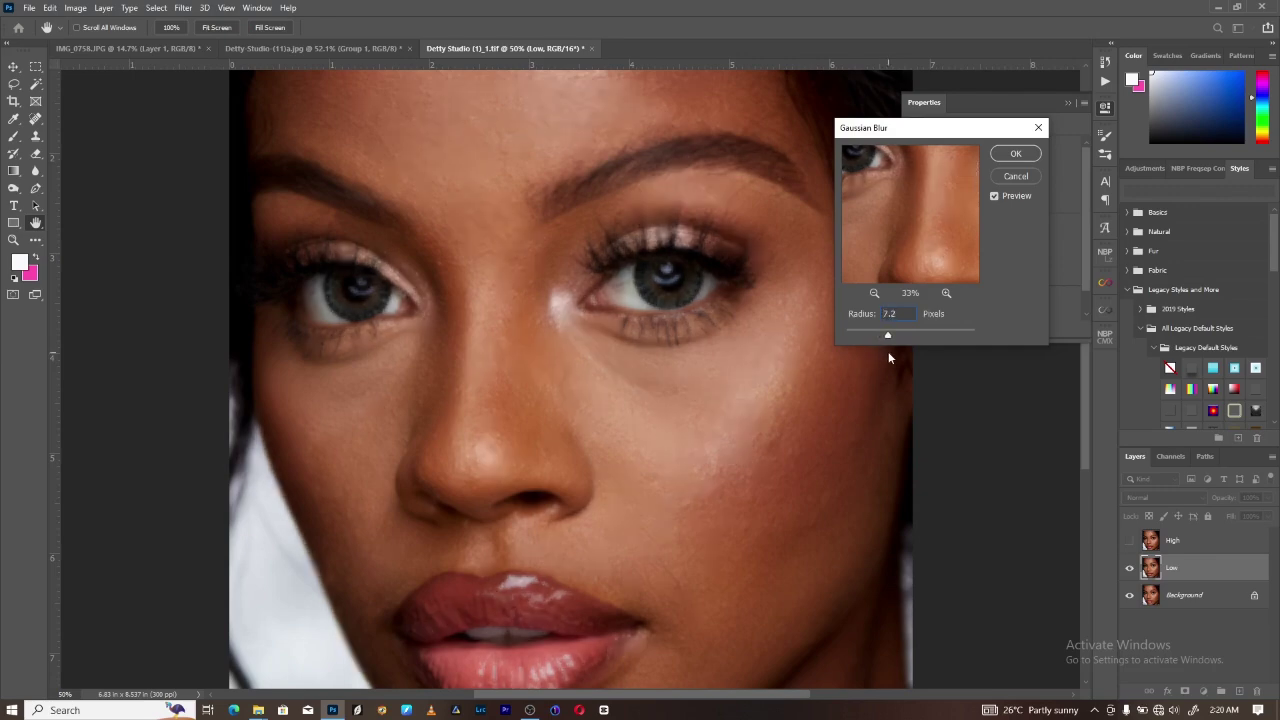
left_click_drag(892, 355, 892, 355)
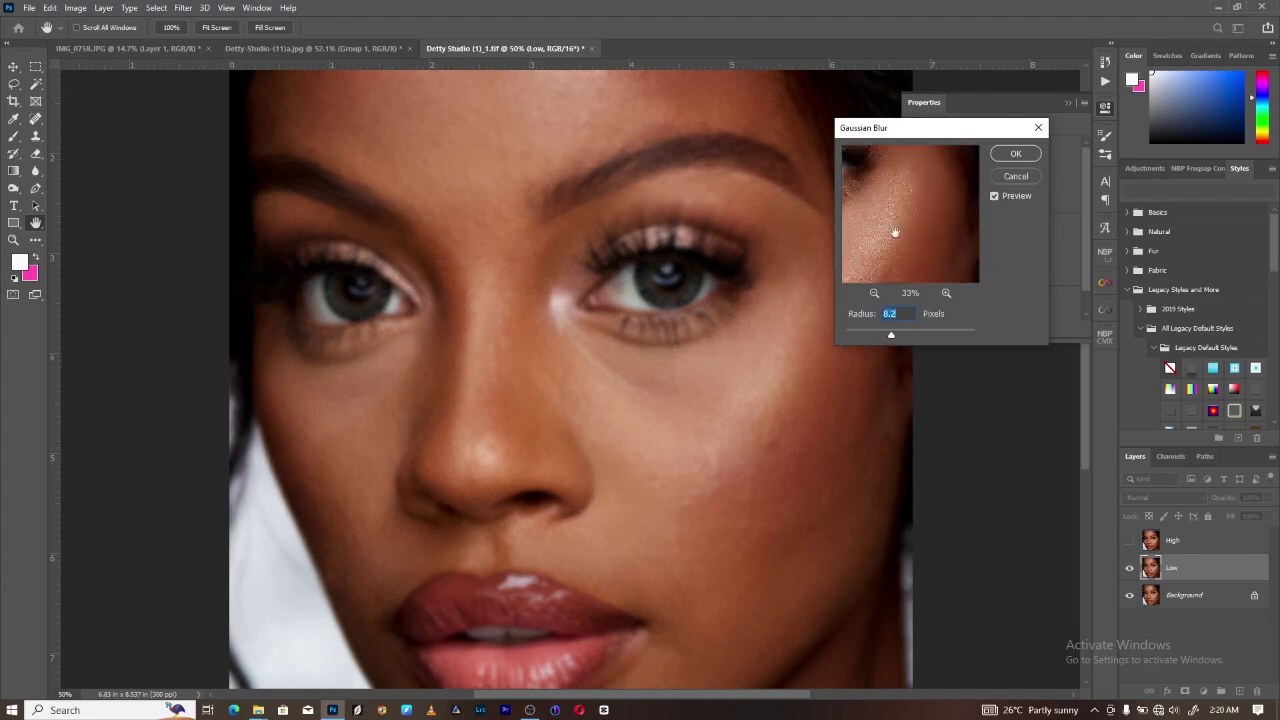
left_click_drag(894, 230, 938, 215)
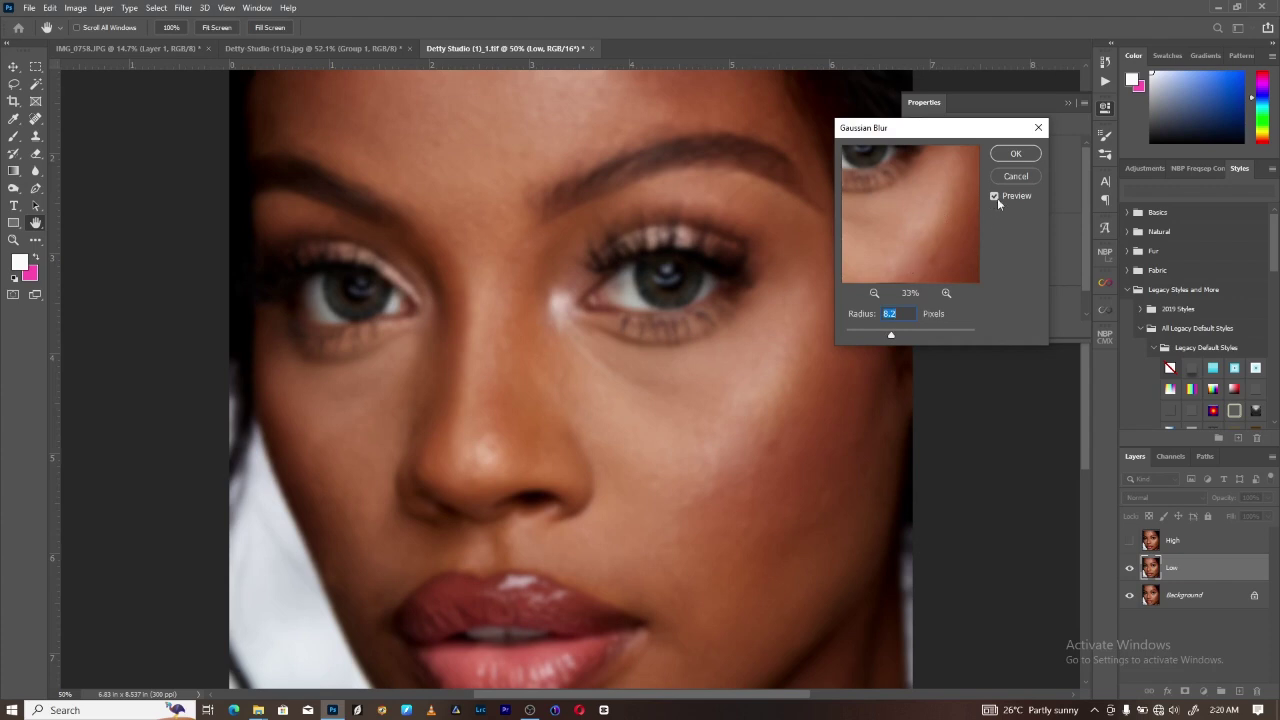
left_click(1015, 154)
key("j")
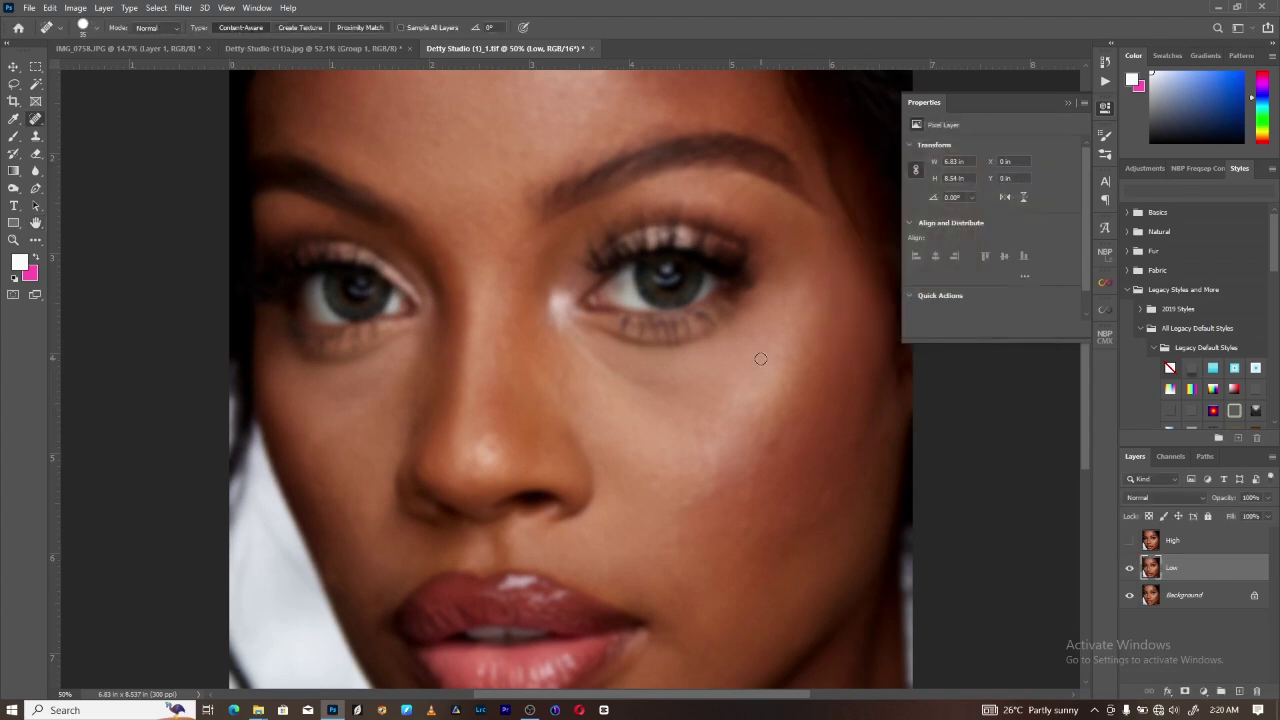
Step: Show and select the High layer, and open Apply Image on it with Low as the source layer
scroll(719, 385, "down", 1)
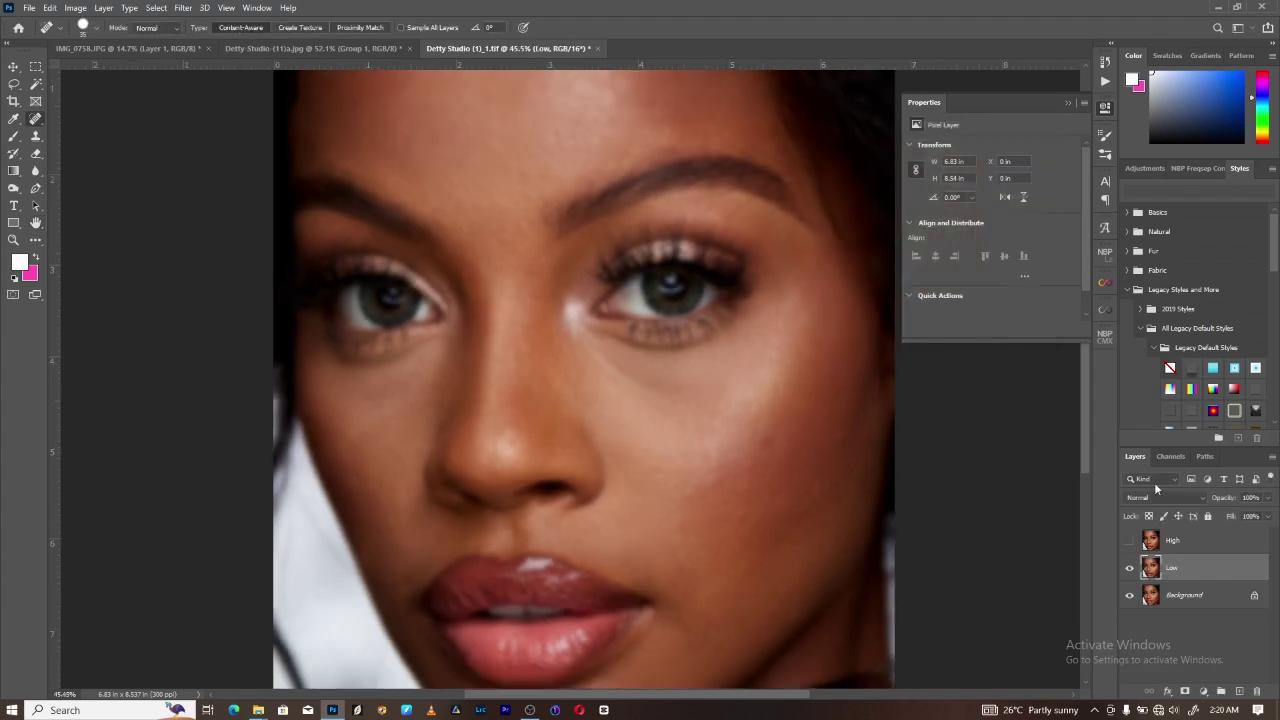
left_click(1130, 540)
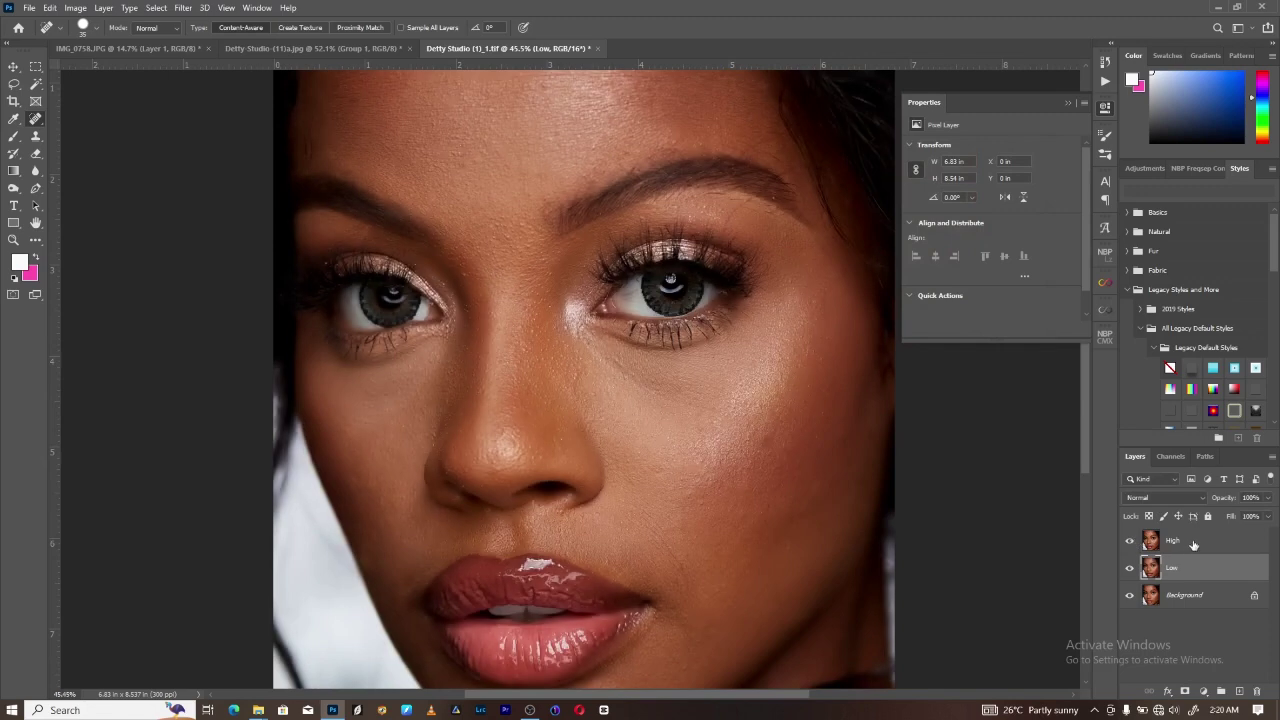
left_click(1193, 544)
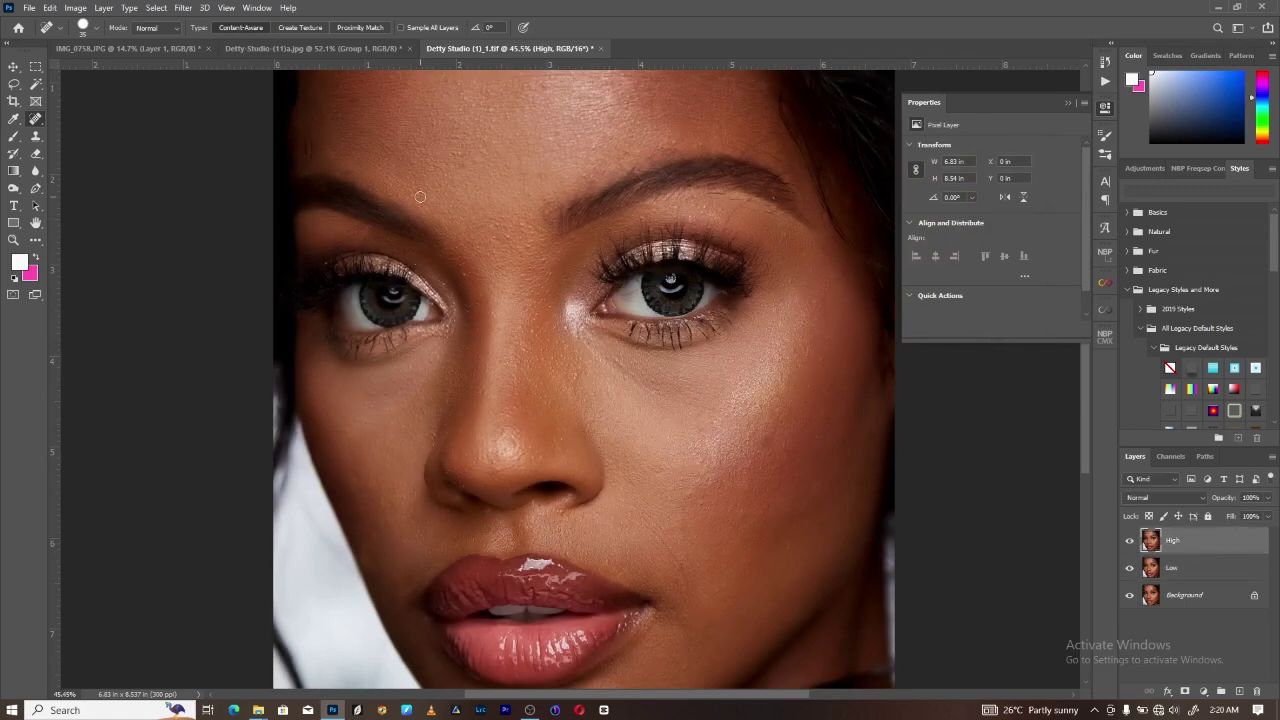
left_click(78, 9)
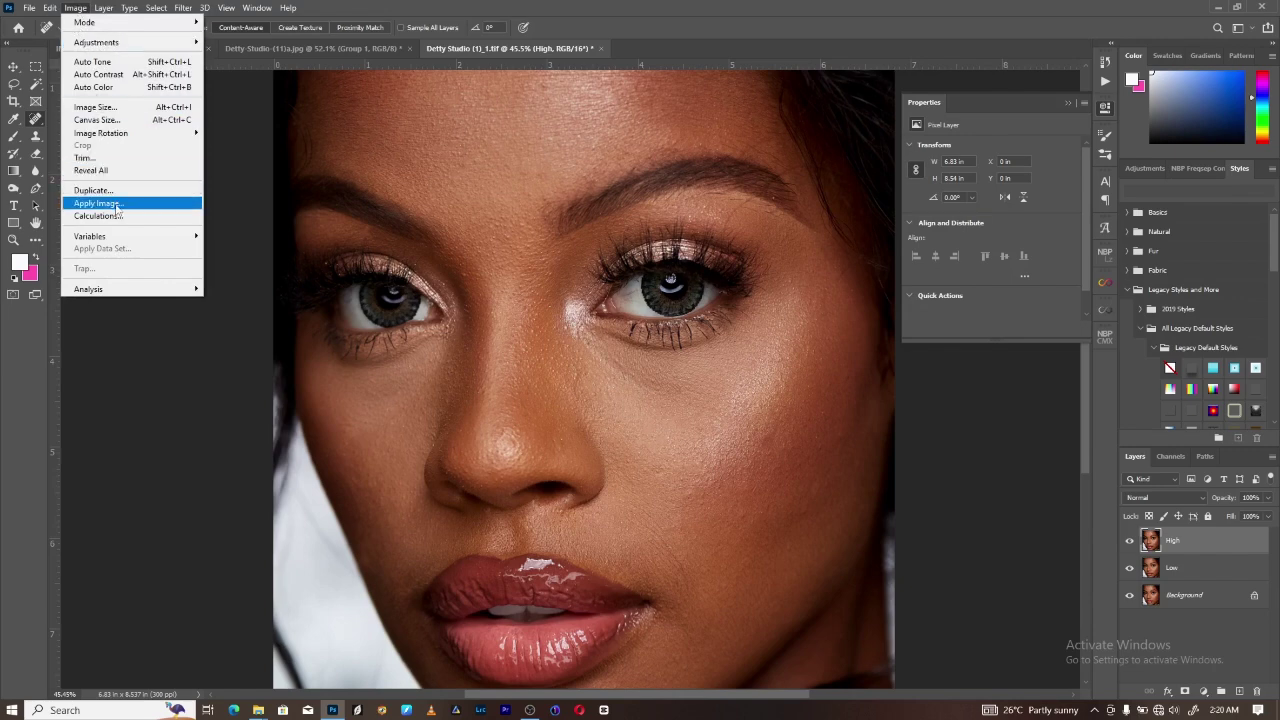
left_click(115, 206)
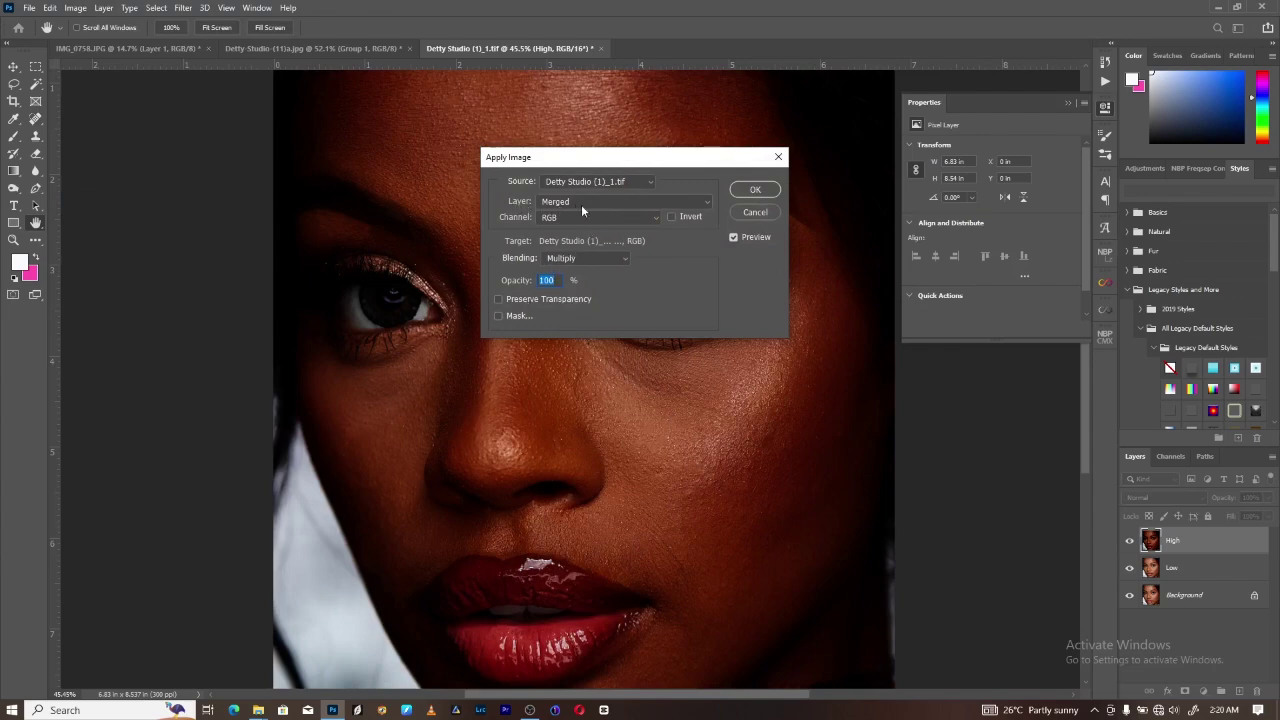
left_click(613, 208)
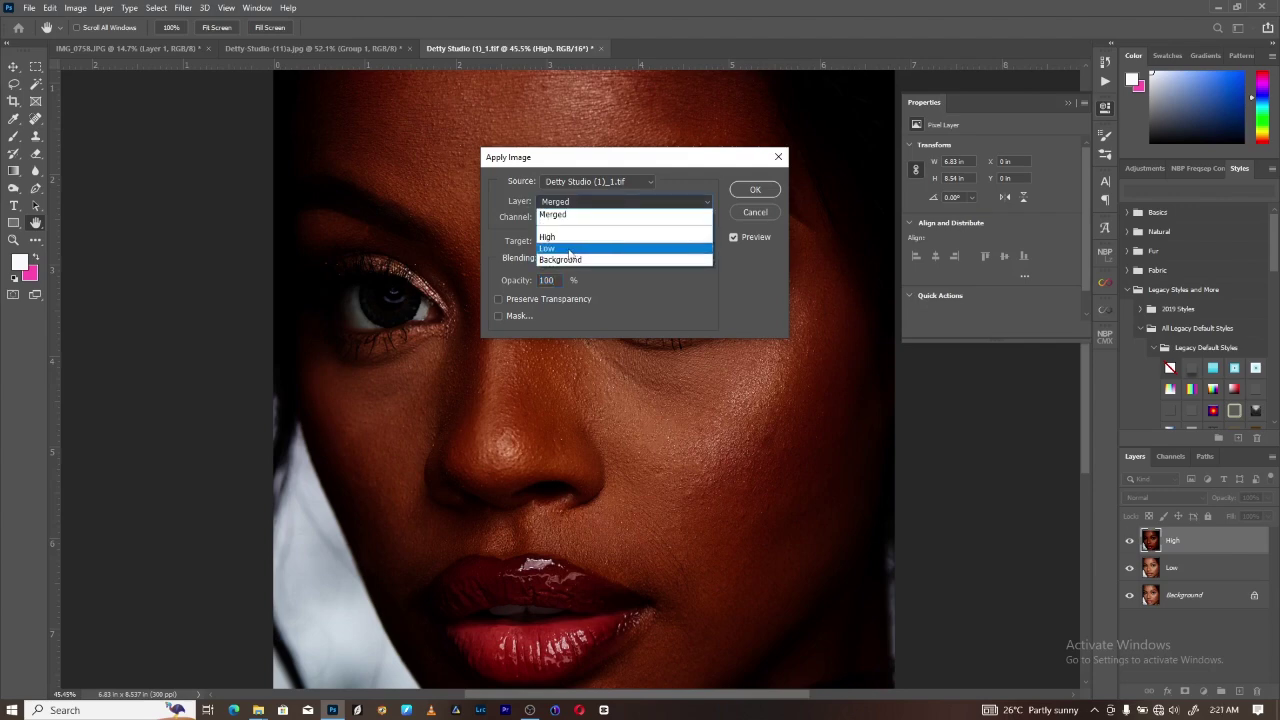
left_click(569, 248)
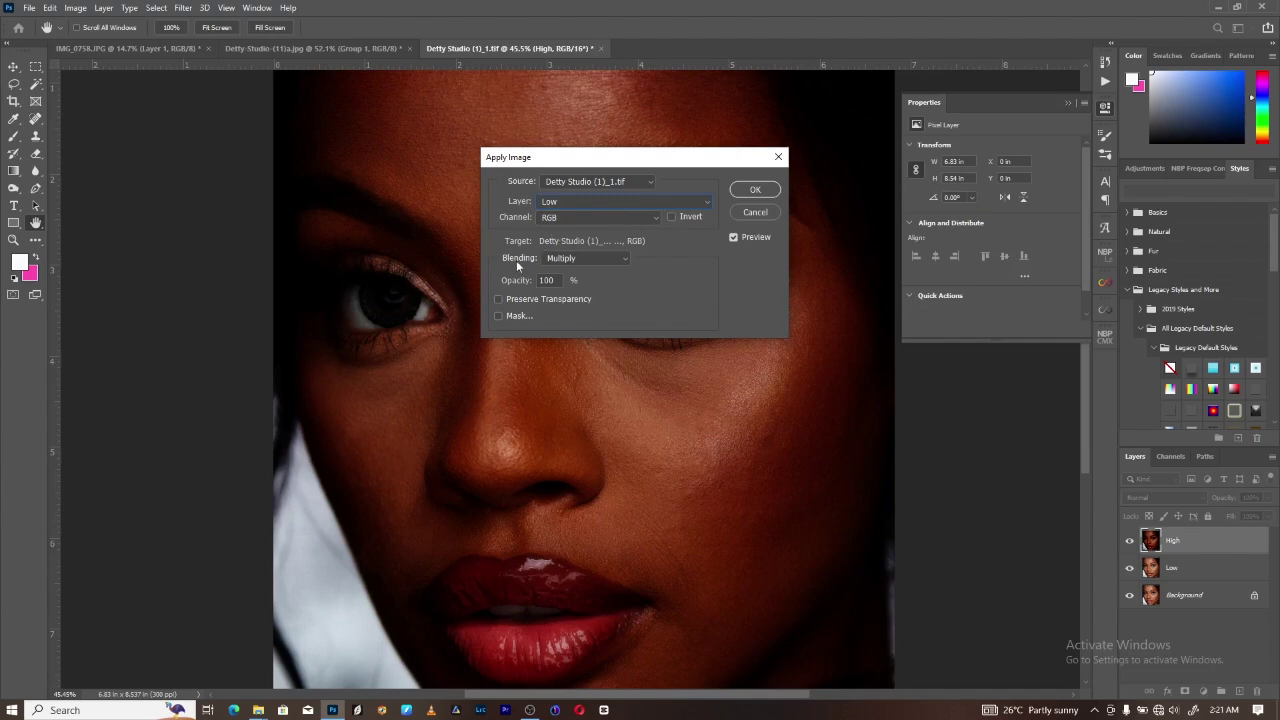
Step: Apply the image with Subtract blending, scale 2 and offset 128, and change the High layer's blend mode
left_click(595, 258)
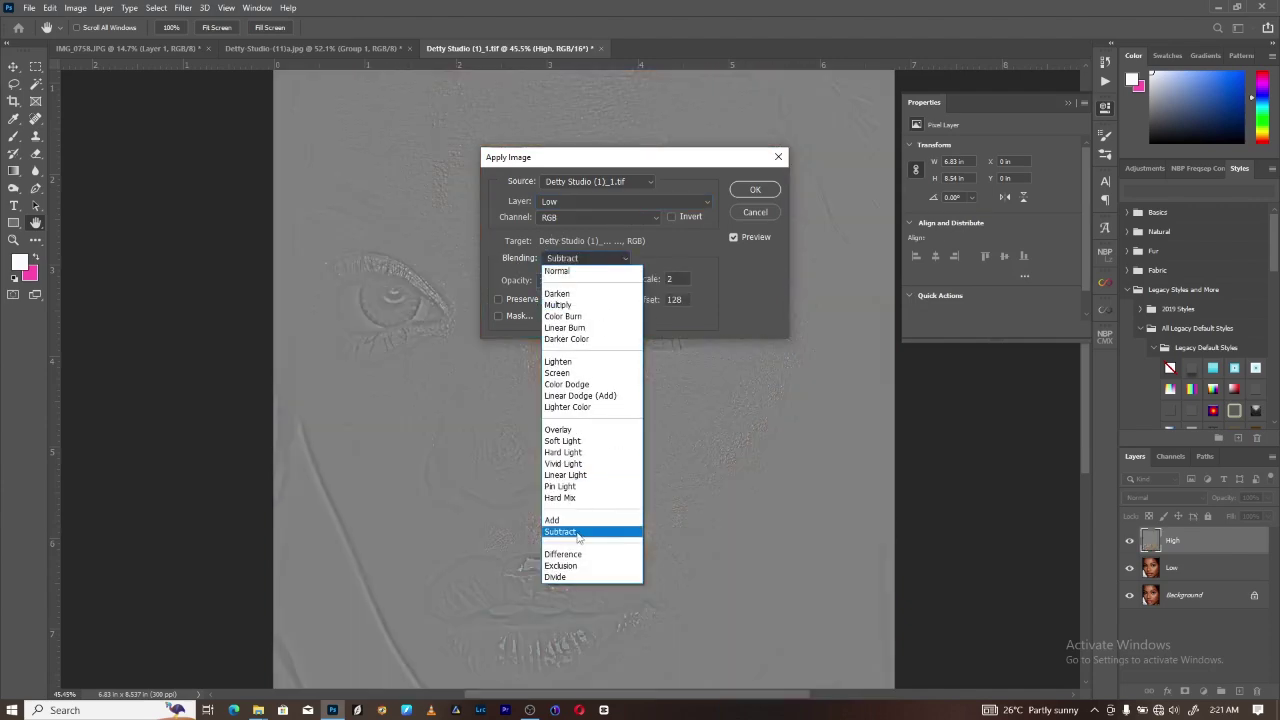
left_click(578, 531)
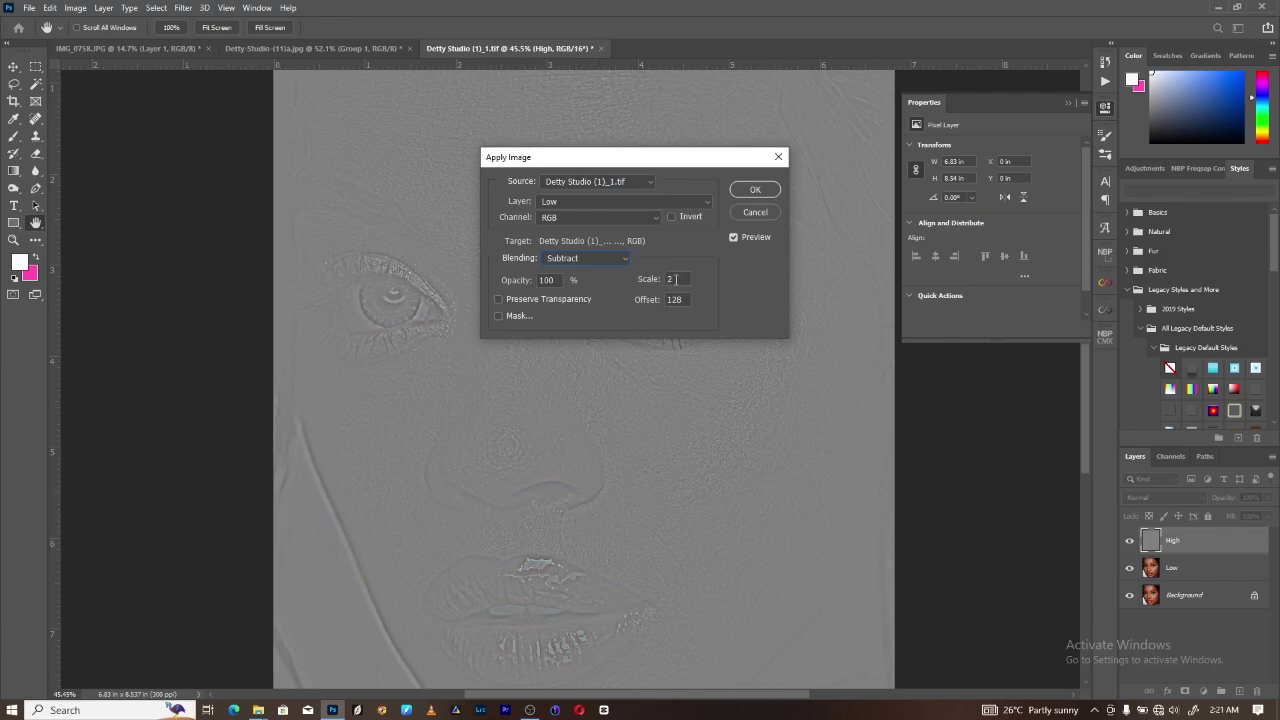
left_click(675, 279)
type("2")
left_click(757, 189)
key("j")
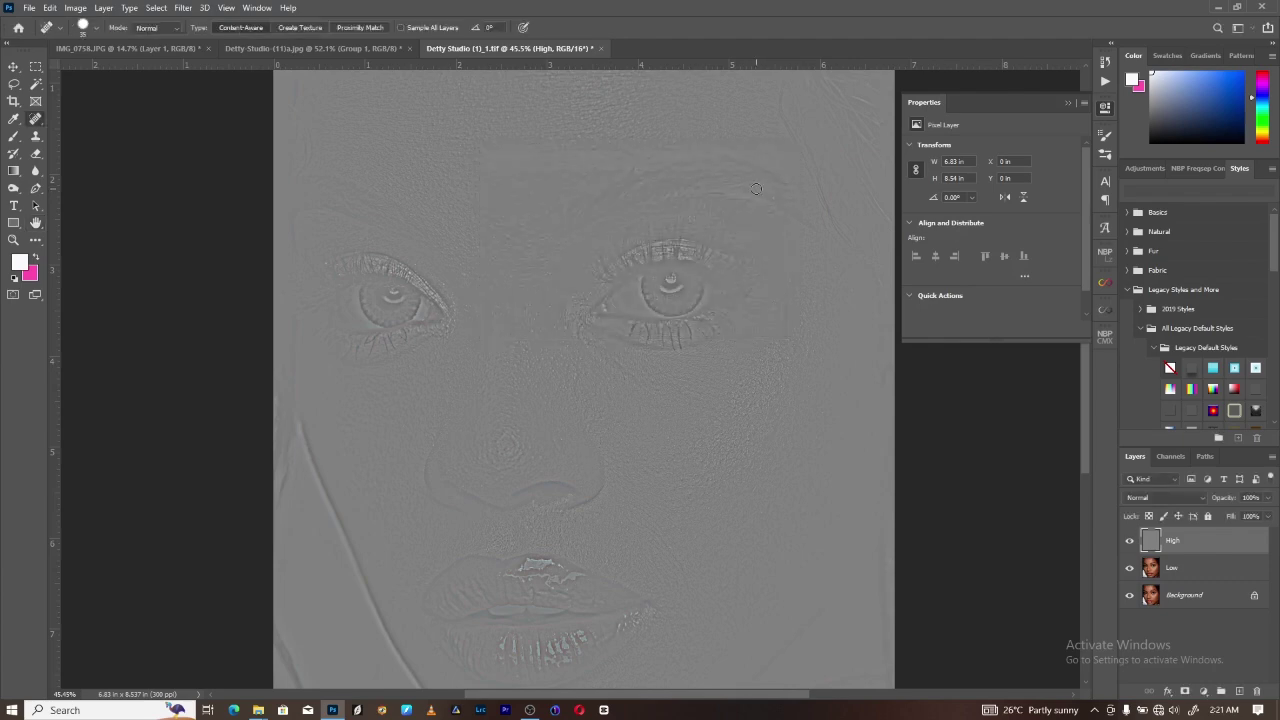
left_click(1160, 500)
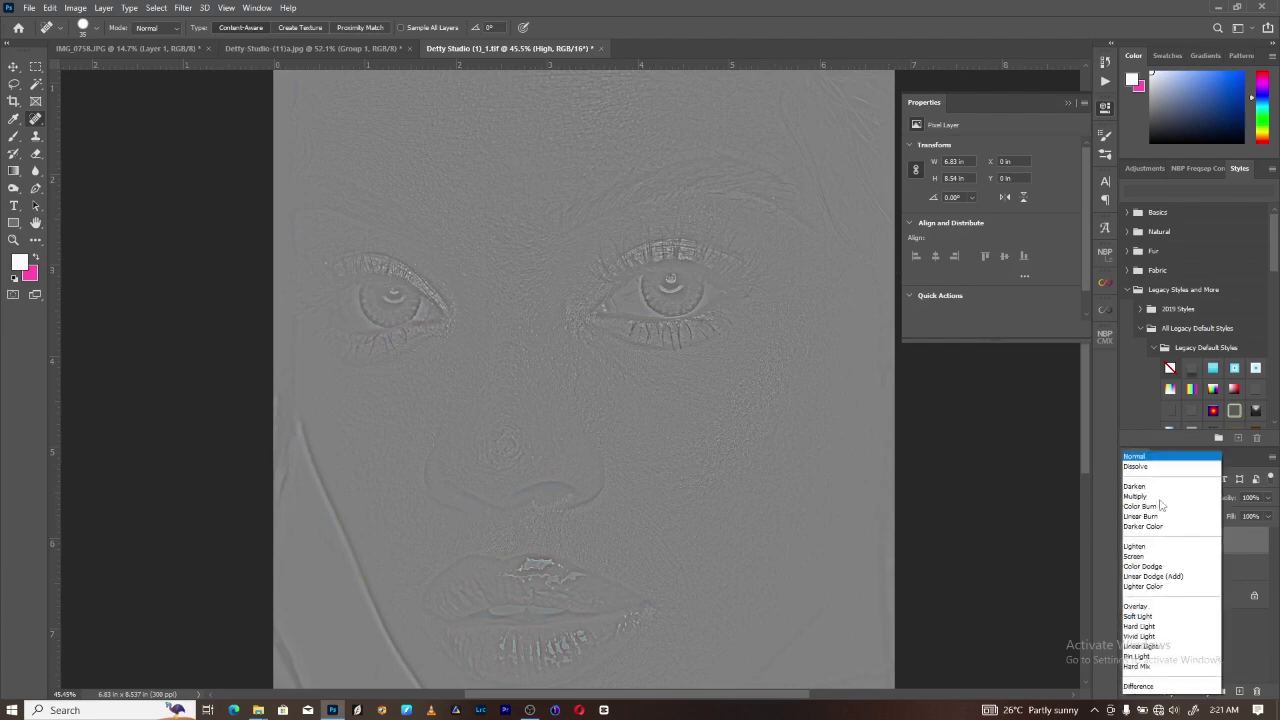
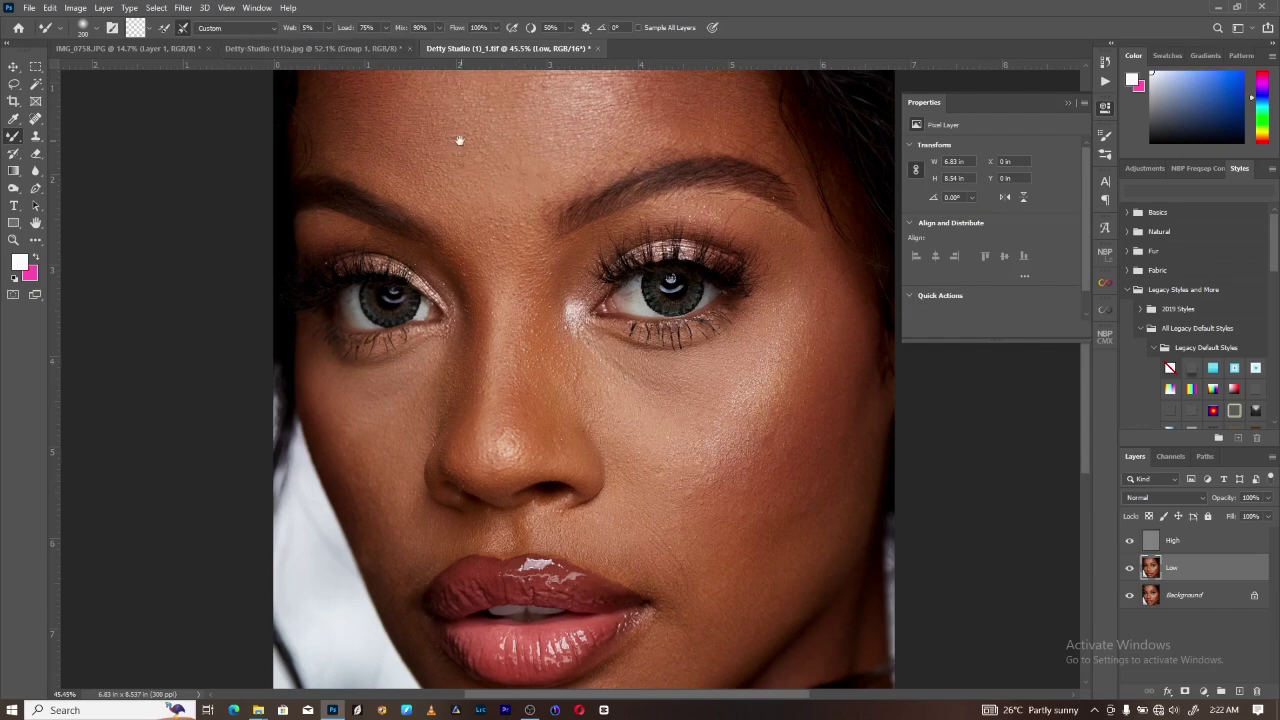
Step: Reset the colours to default black and white, and smooth the forehead tones on the Low layer with the Mixer Brush, enlarging it to 300
left_click_drag(452, 142, 465, 238)
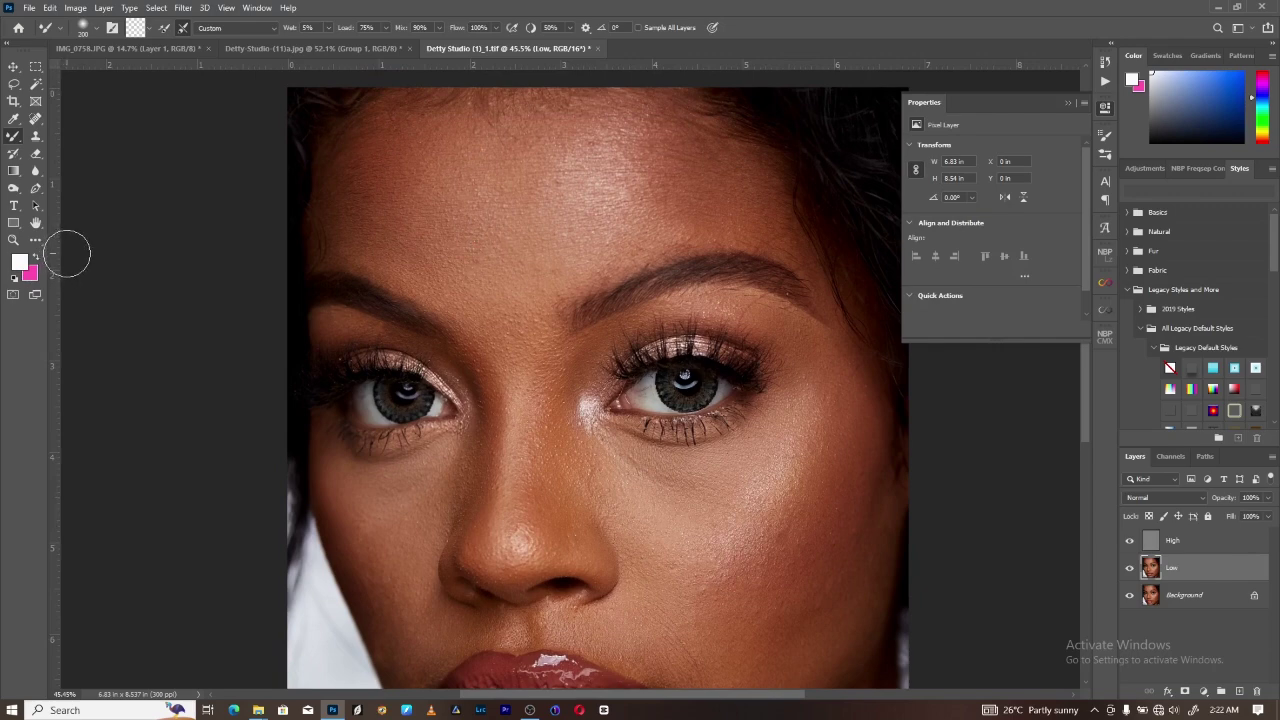
key("d")
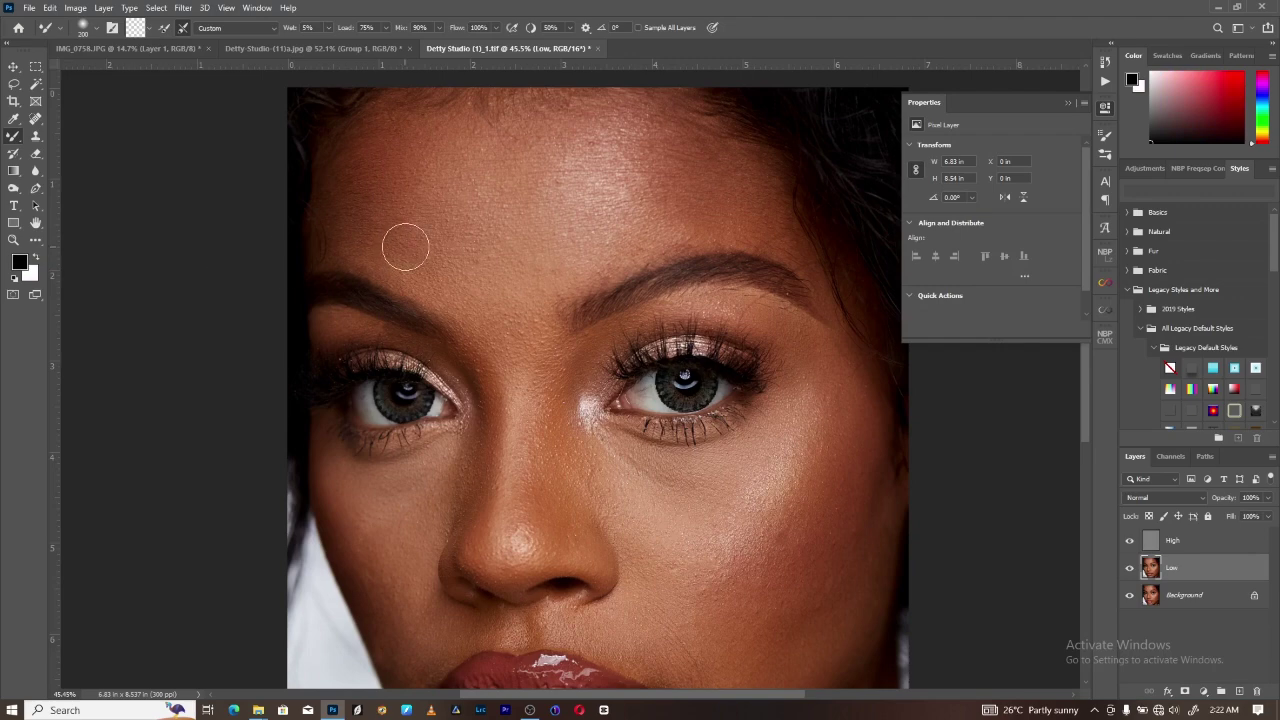
key("bracketright")
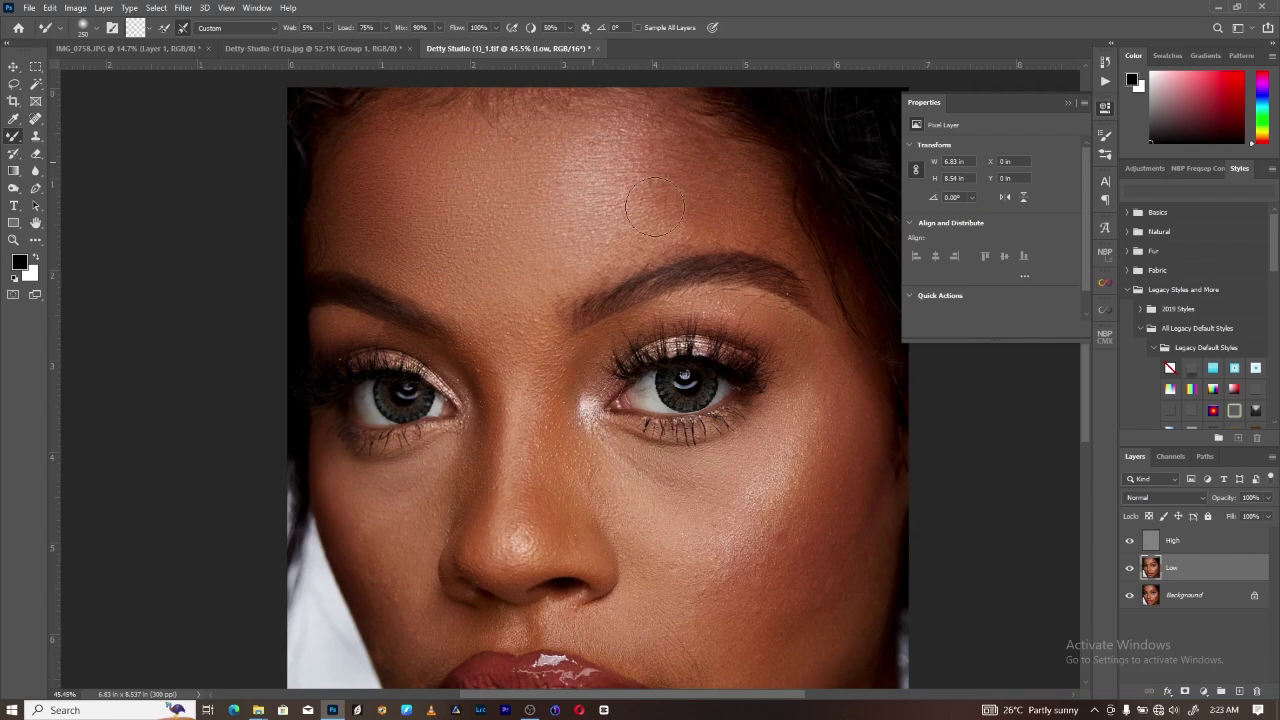
key("bracketright")
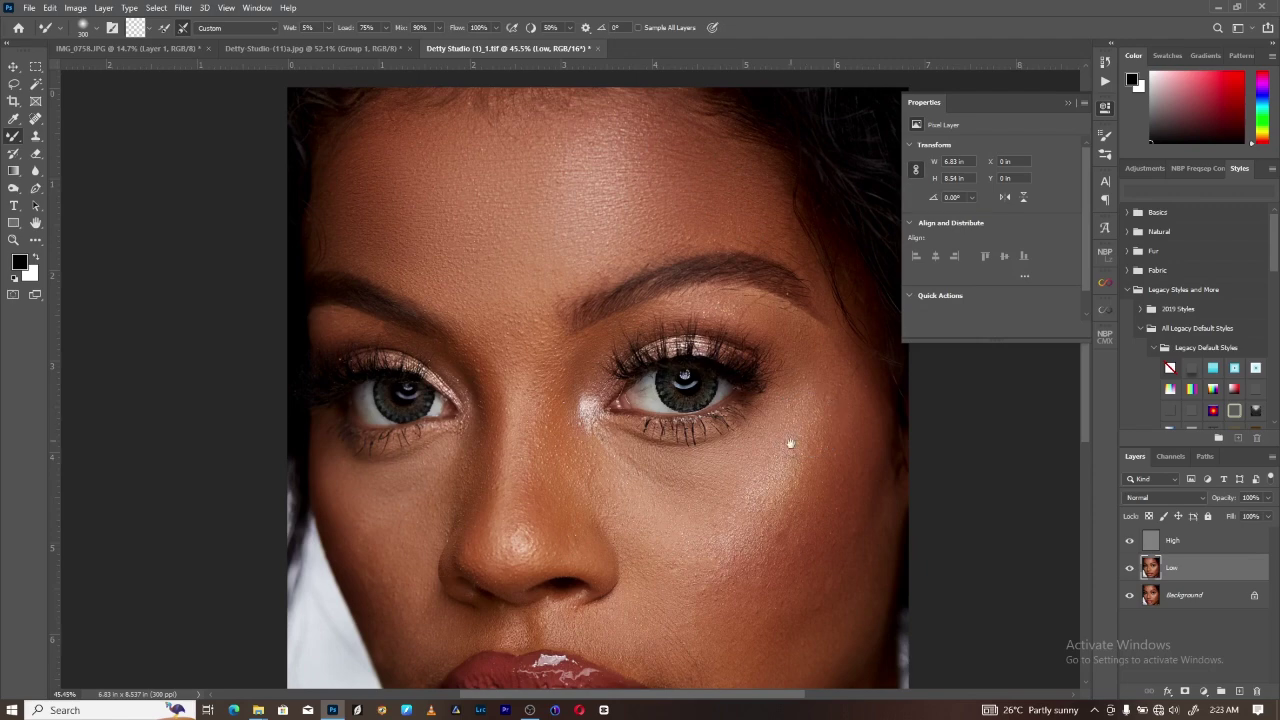
Step: Blend the skin tones of the cheeks and around the nose and mouth on the Low layer with the Mixer Brush, varying its size
left_click_drag(786, 486, 664, 417)
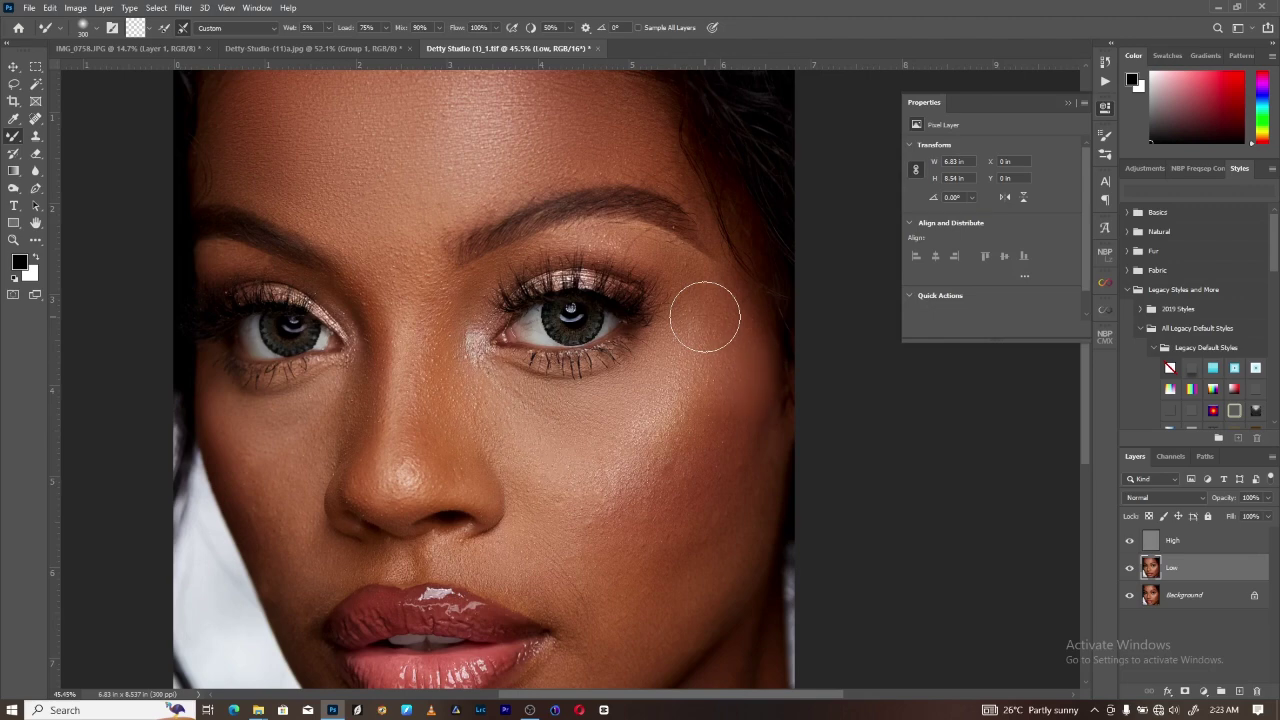
left_click_drag(548, 518, 571, 423)
left_click_drag(377, 417, 492, 320)
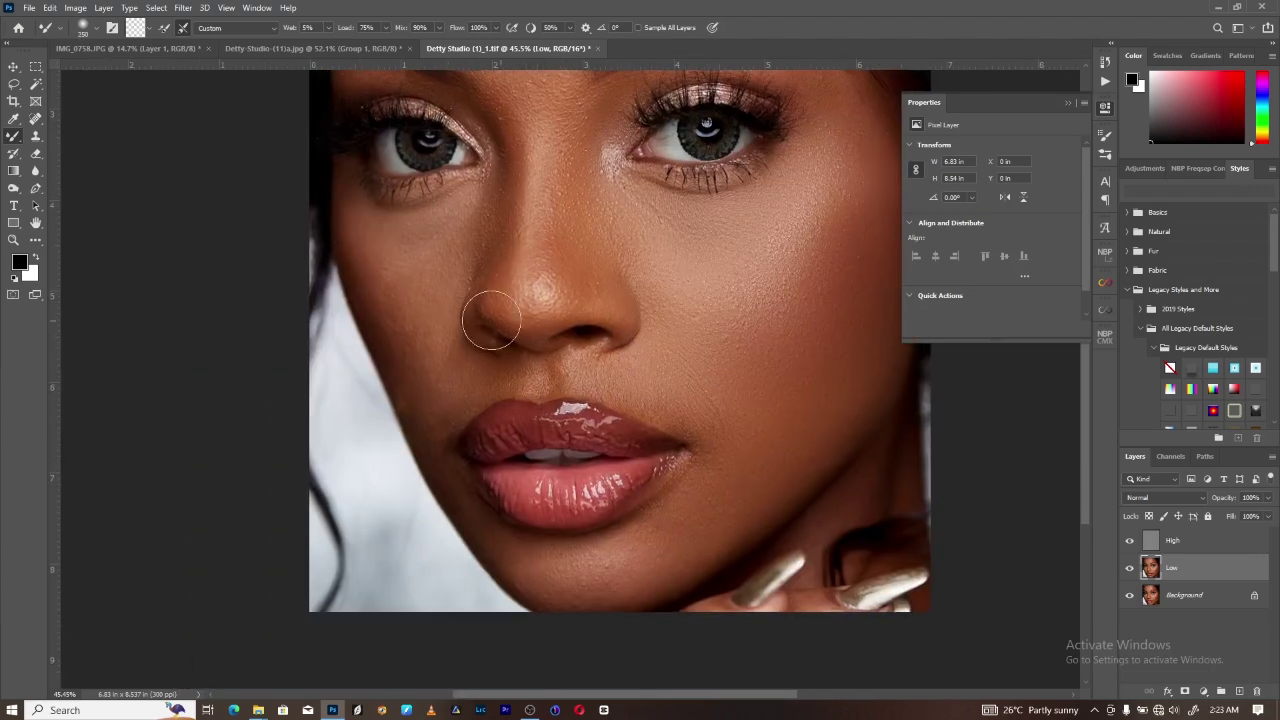
left_click_drag(434, 126, 551, 279)
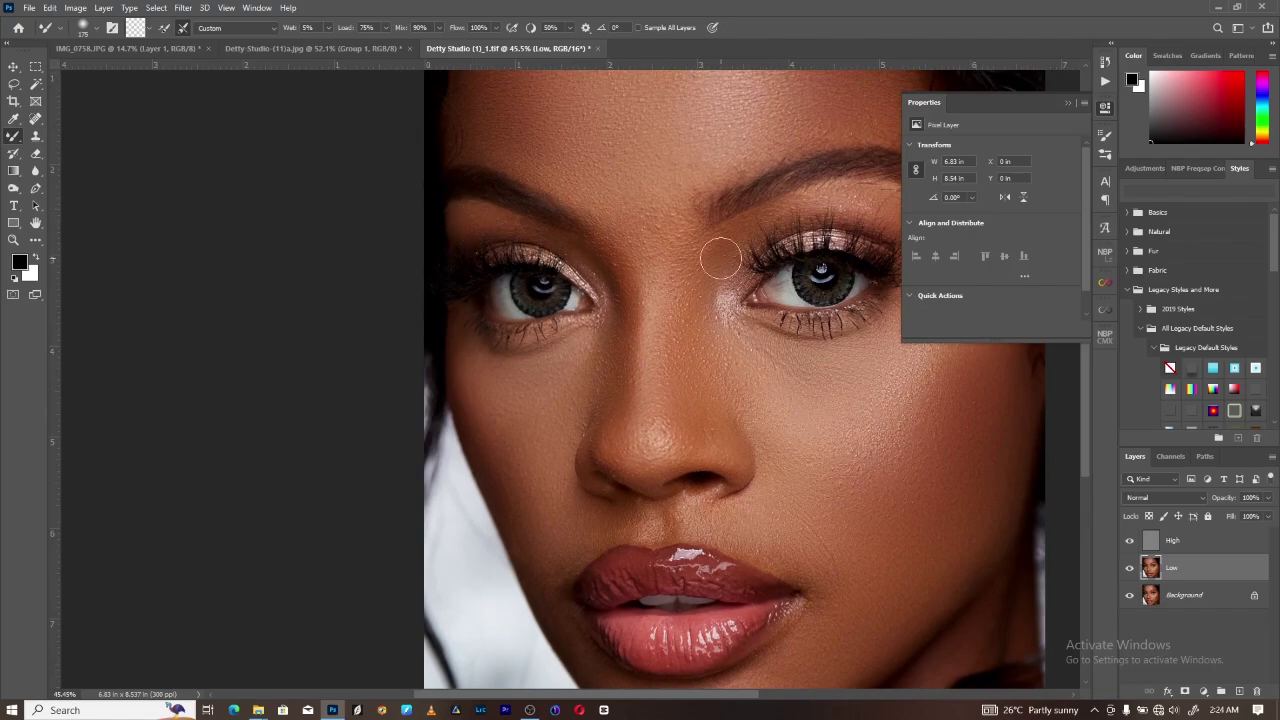
left_click_drag(714, 257, 657, 114)
left_click_drag(732, 501, 686, 429)
scroll(586, 523, "up", 3)
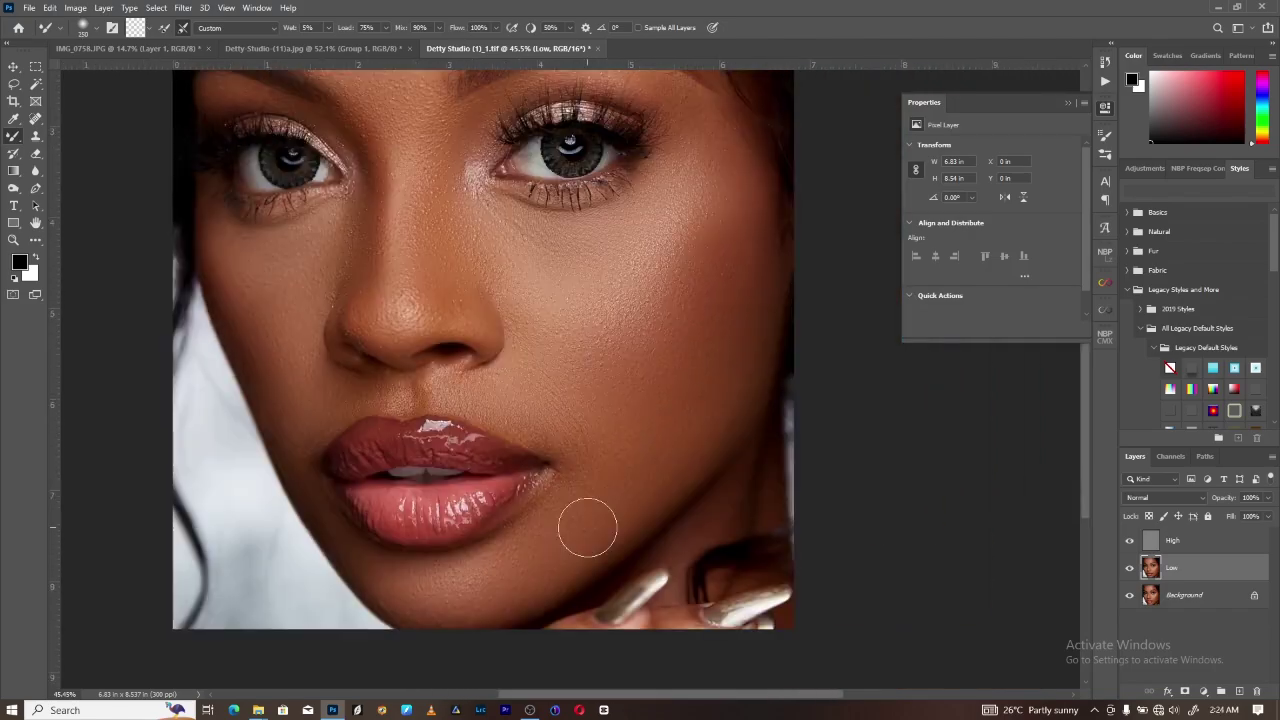
Step: Compare the smoothed portrait with the Background alone, and leave all layers visible
scroll(600, 400, "down", 3)
scroll(614, 403, "up", 1)
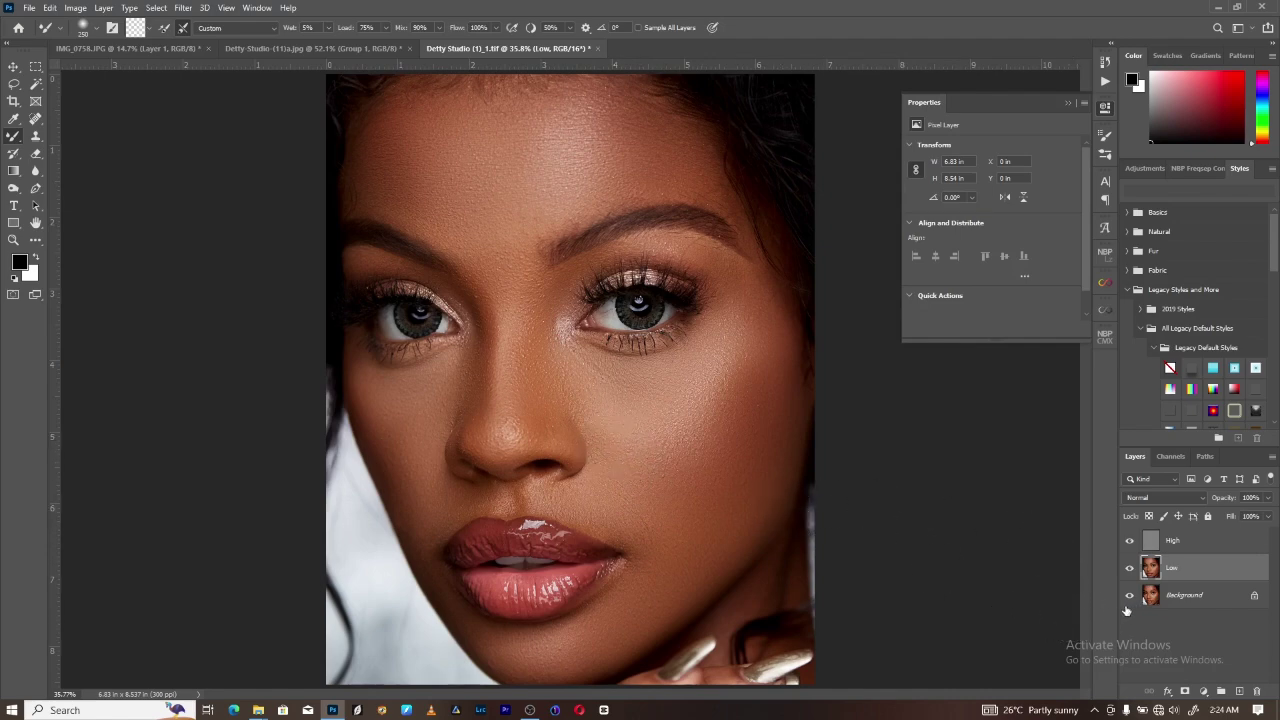
key("alt")
left_click(1130, 598, "alt")
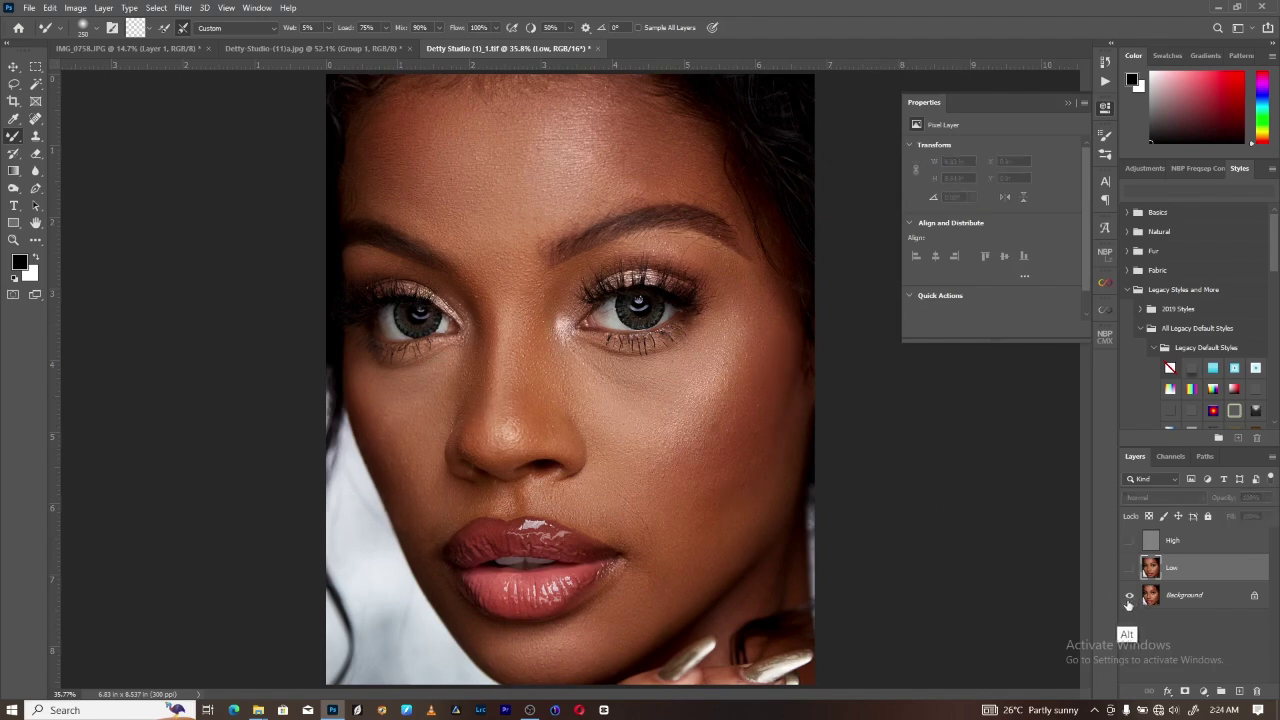
left_click(1133, 597, "alt")
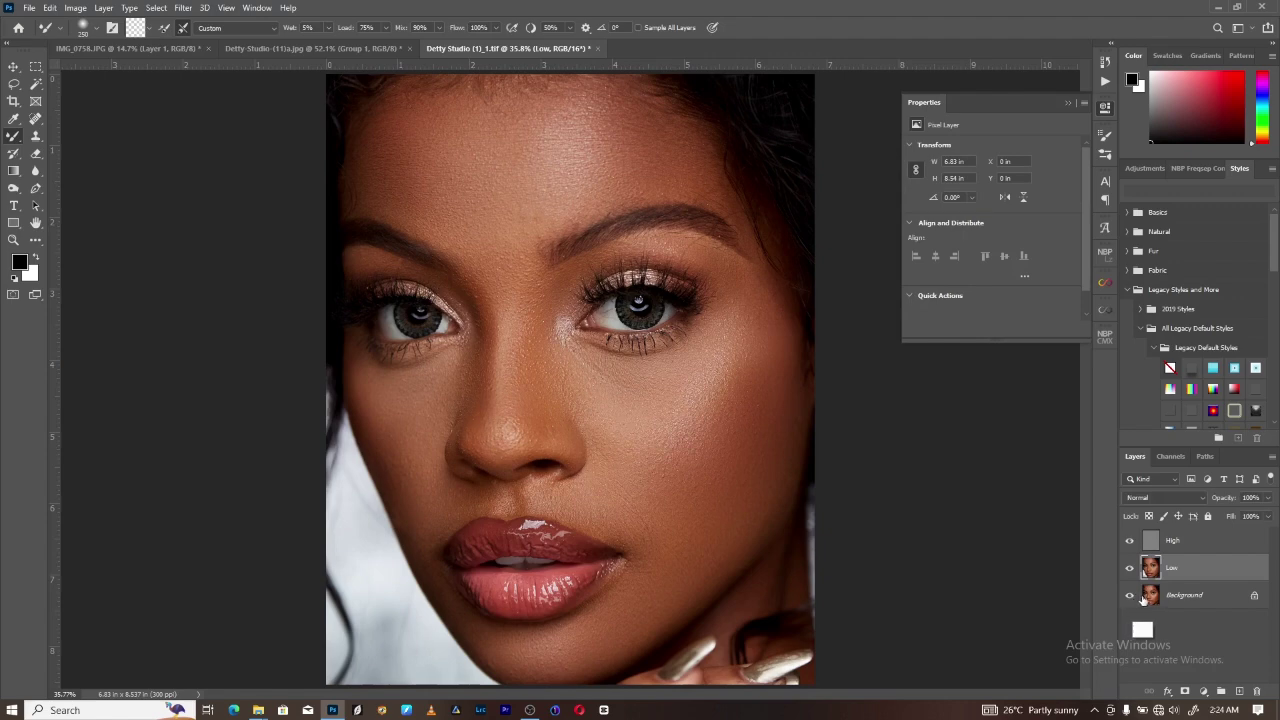
left_click(1132, 597, "alt")
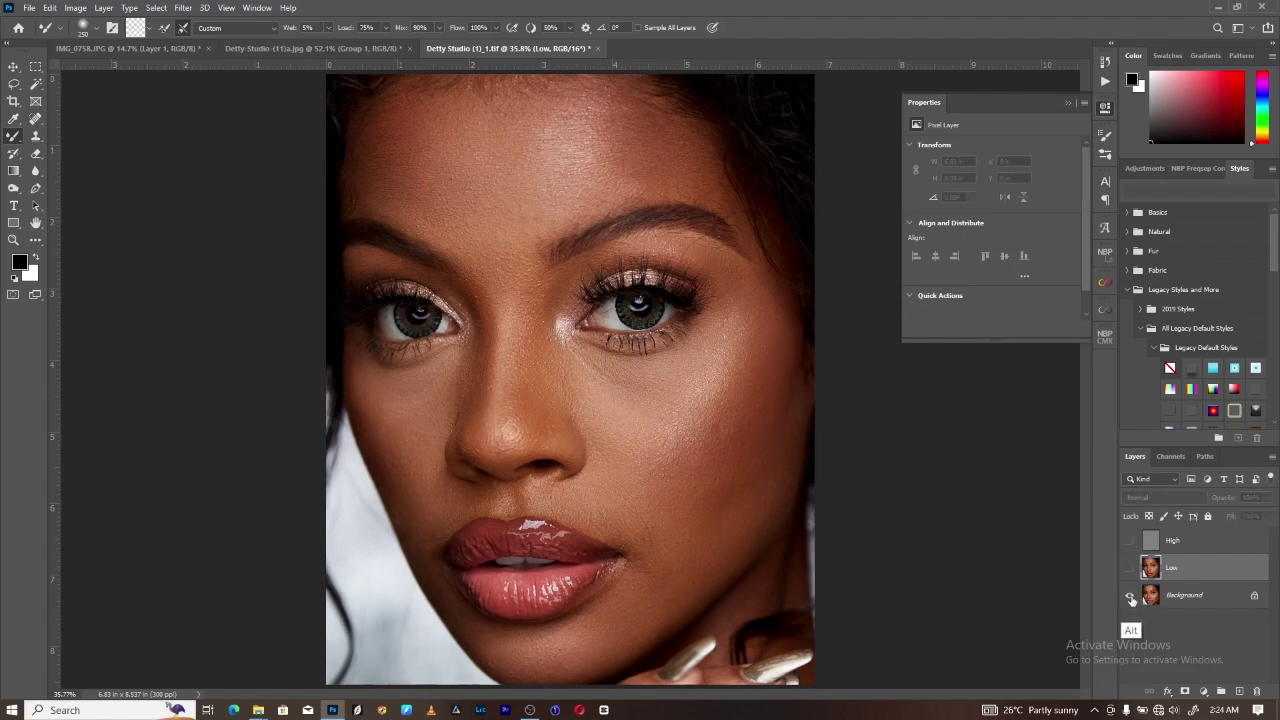
left_click(1131, 597, "alt")
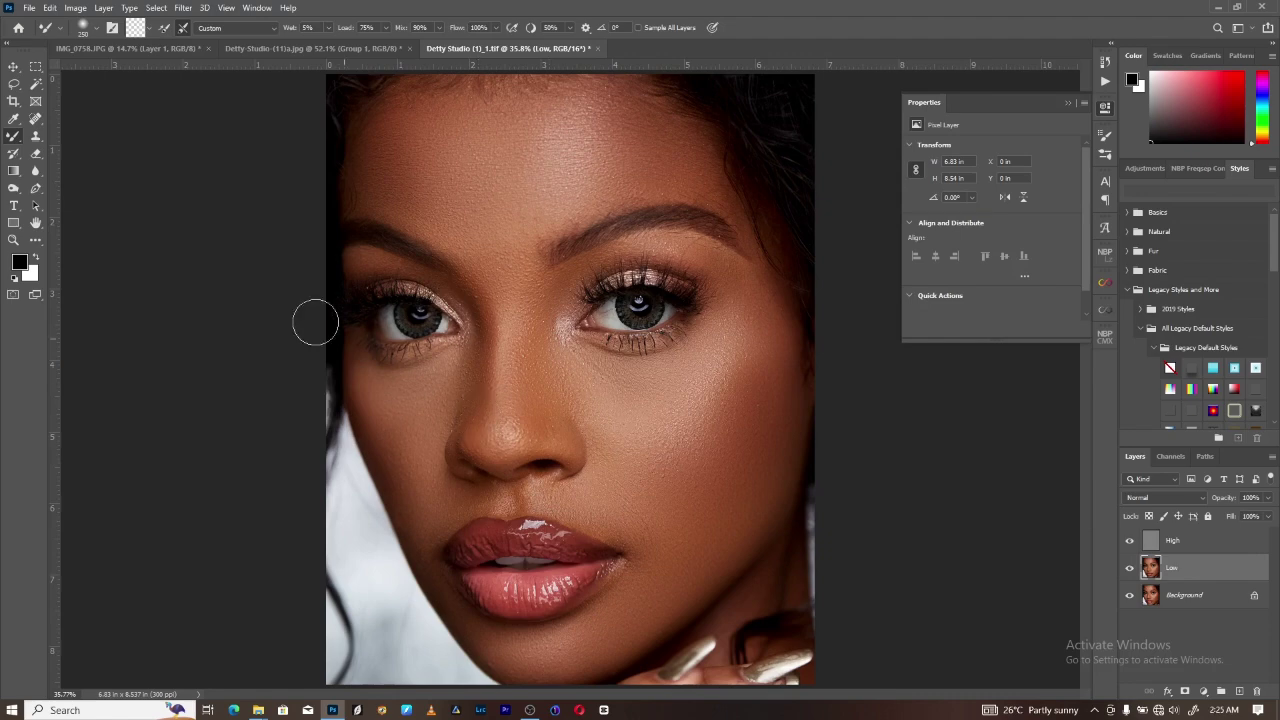
Step: Select the forehead skin between the hairline and the eyebrows with the Lasso tool
left_click(13, 88)
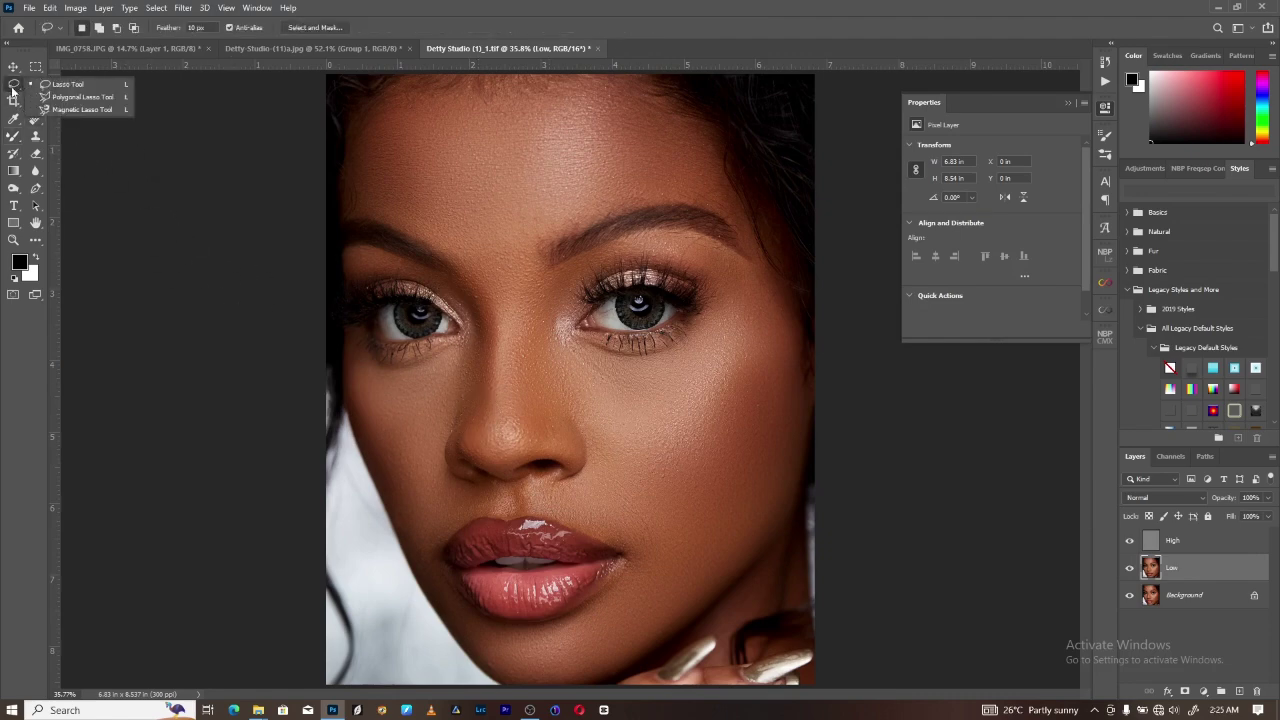
left_click(77, 87)
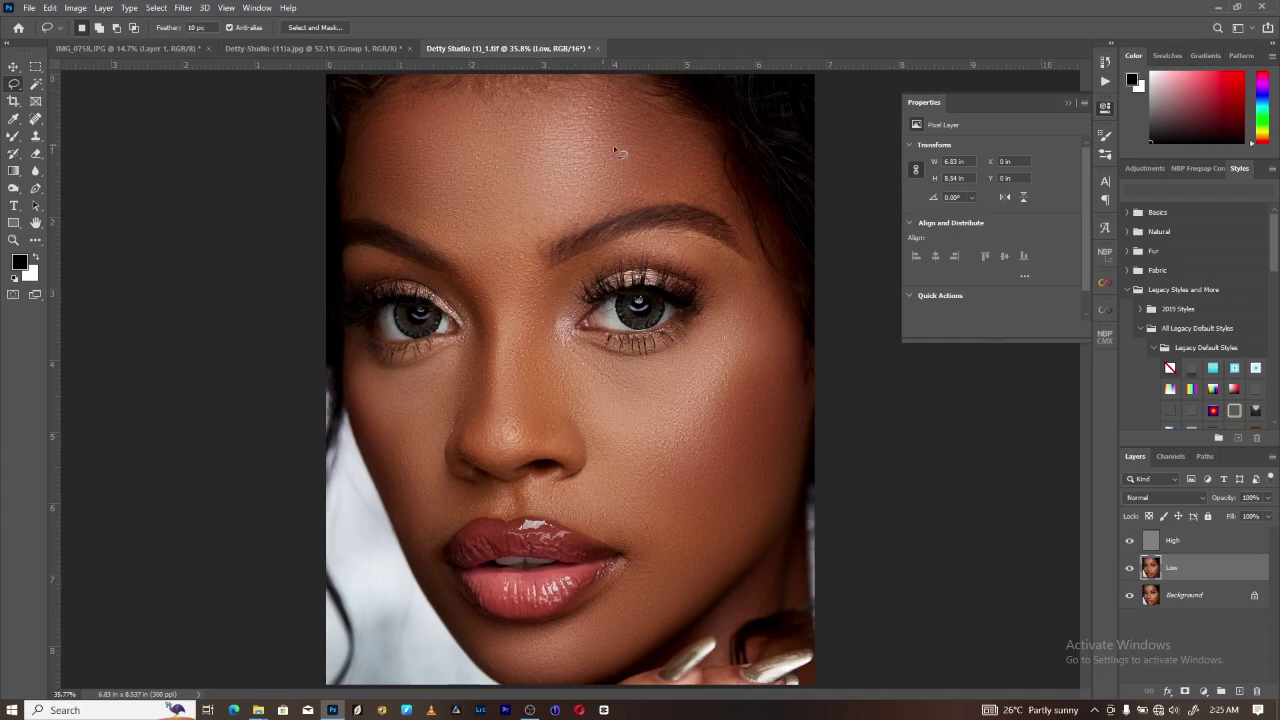
mouse_move(702, 184)
left_mouse_down()
mouse_move(687, 148)
mouse_move(626, 98)
mouse_move(480, 98)
left_mouse_up()
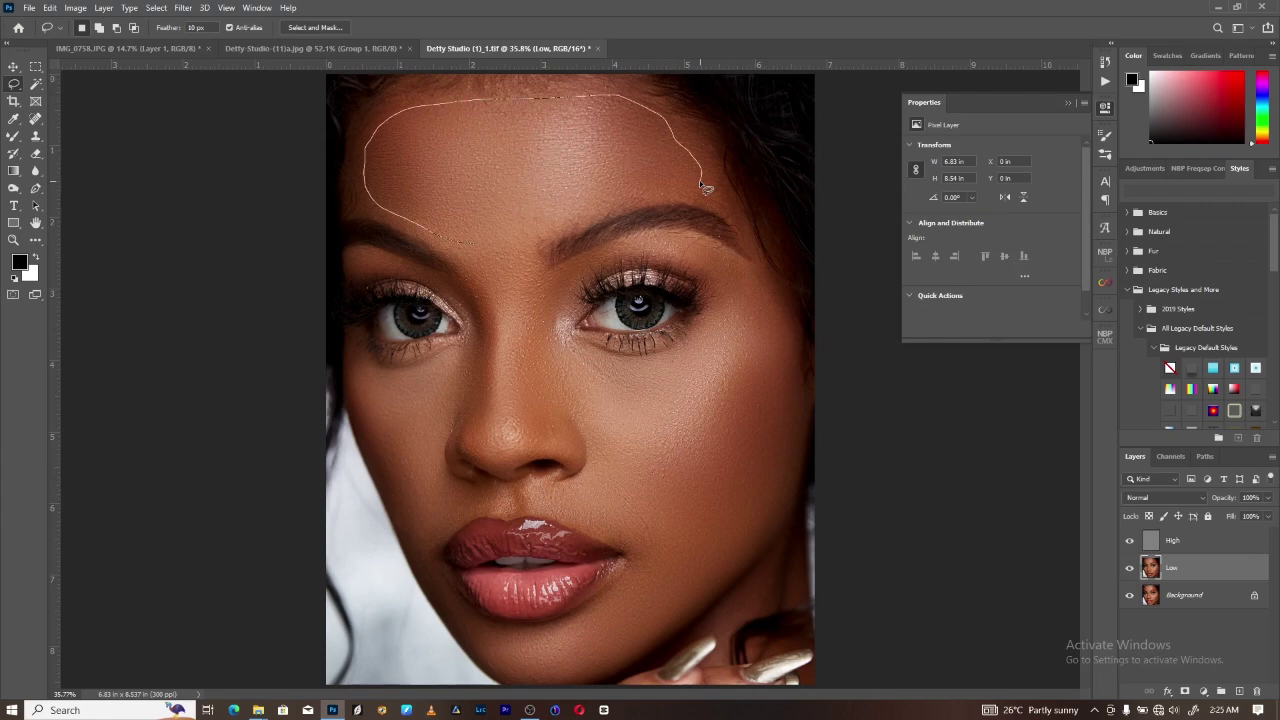
left_click_drag(504, 238, 596, 206)
left_click_drag(704, 187, 700, 185)
Step: Apply a Gaussian Blur with a 20-pixel radius to the selected forehead on the Low layer, and deselect it
left_click(183, 8)
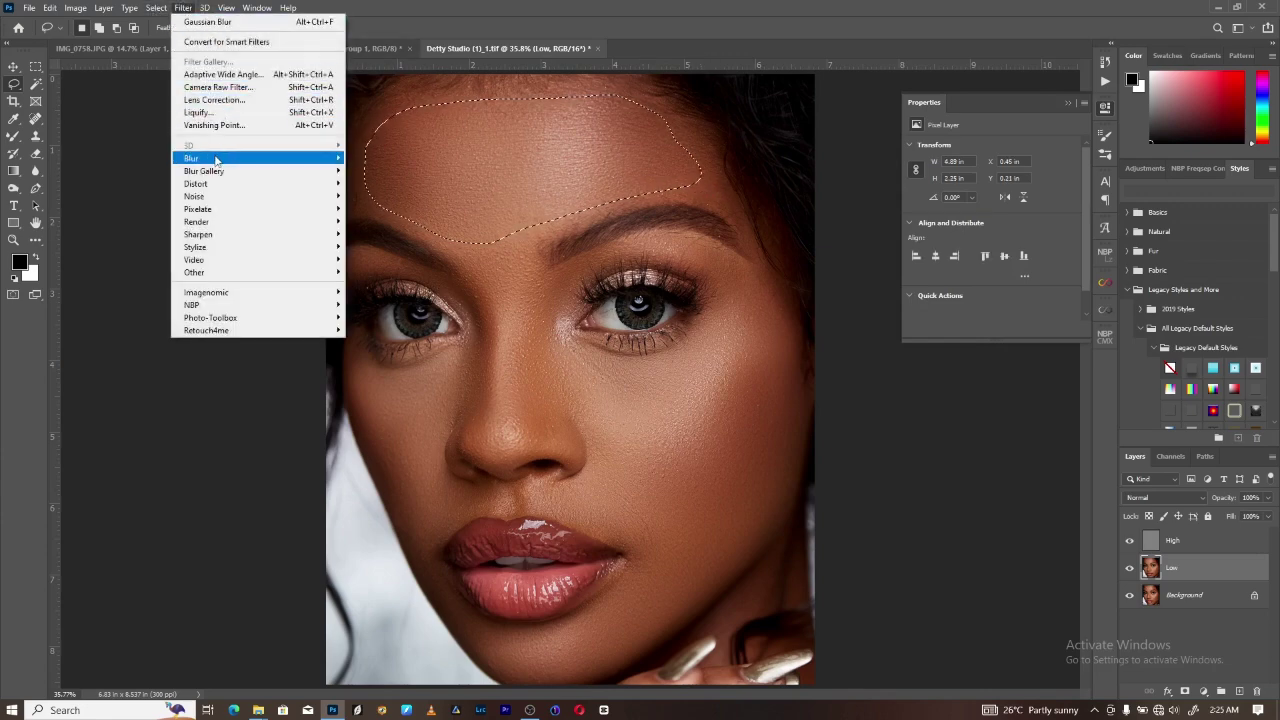
mouse_move(215, 160)
left_click(380, 208)
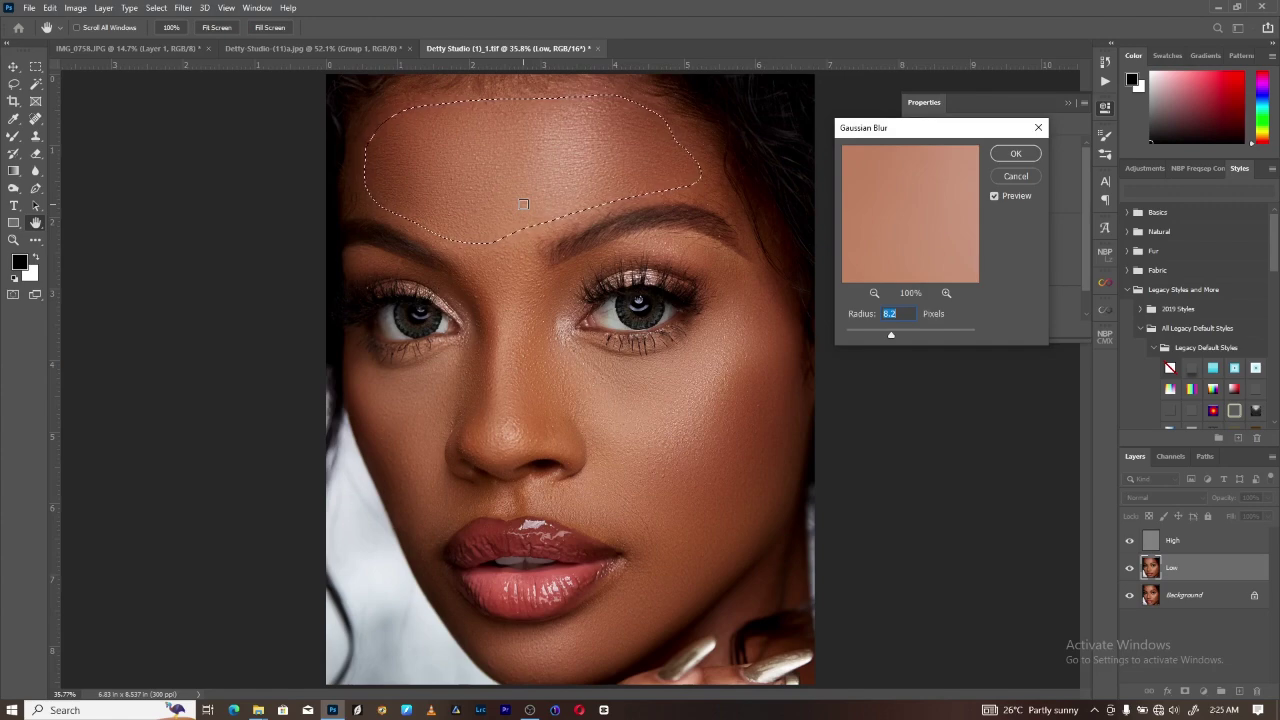
type("15")
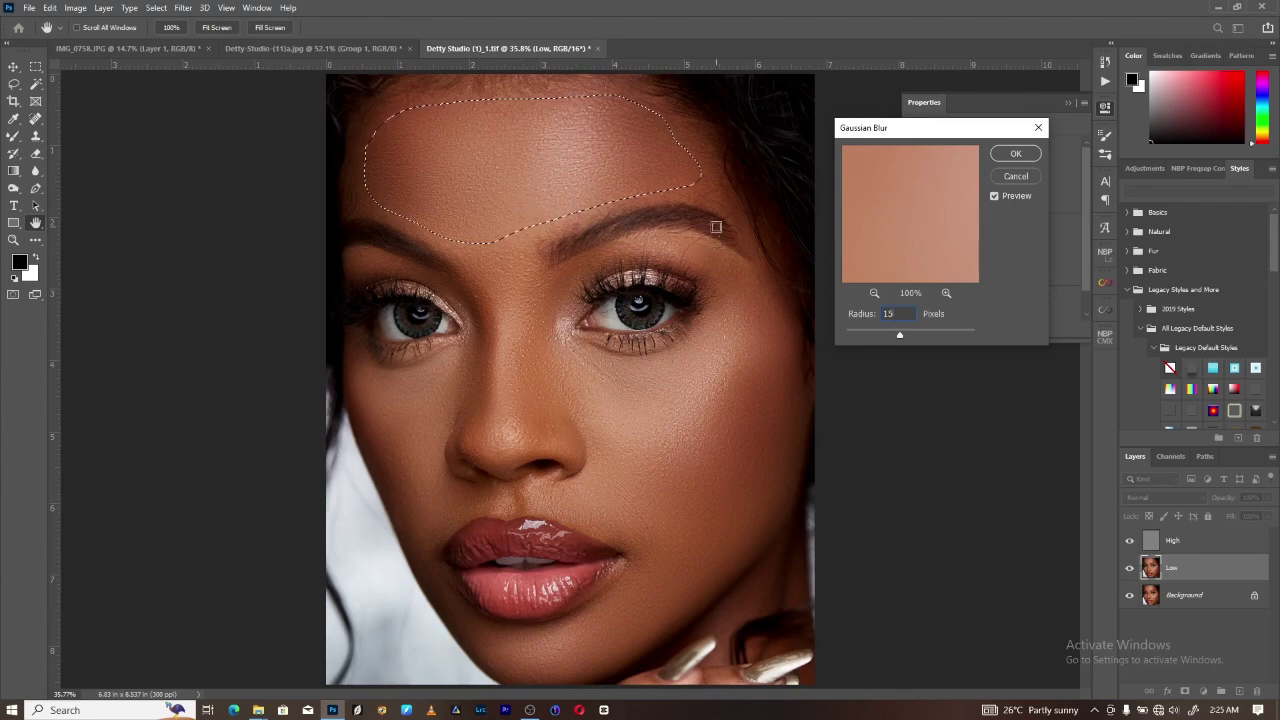
key("BackSpace")
key("BackSpace")
type("20")
key("Return")
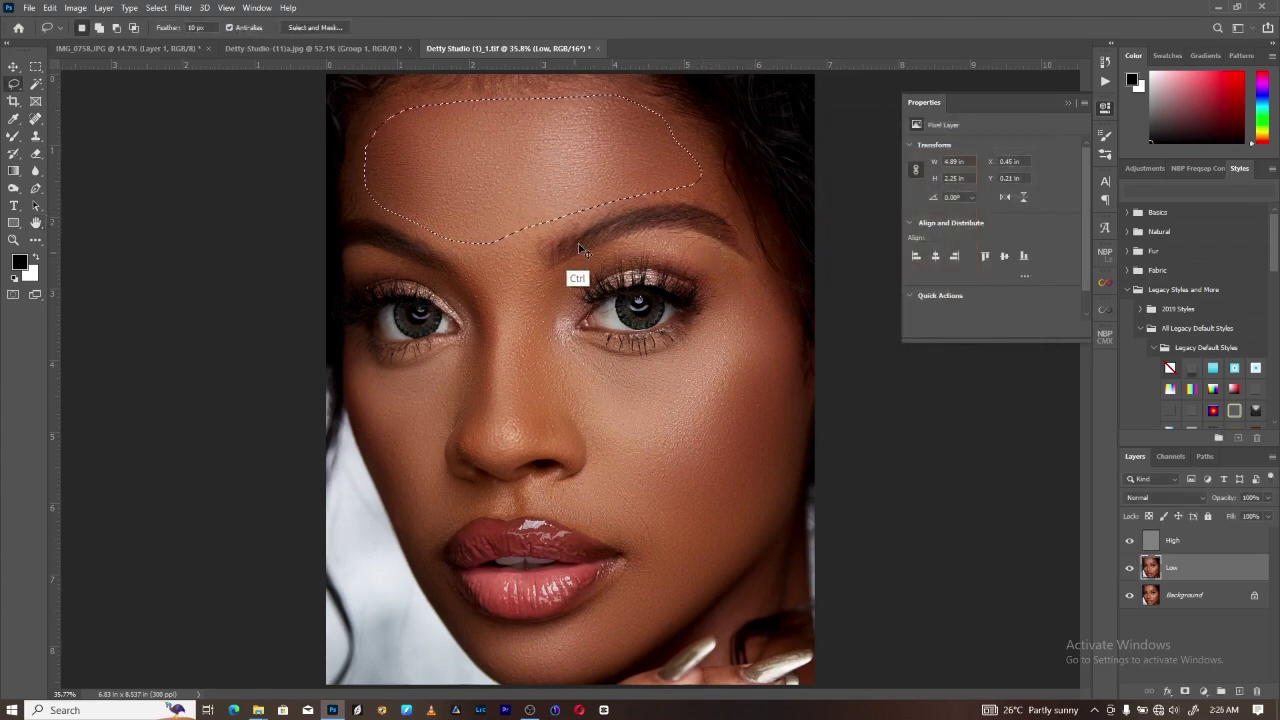
key("ctrl+d")
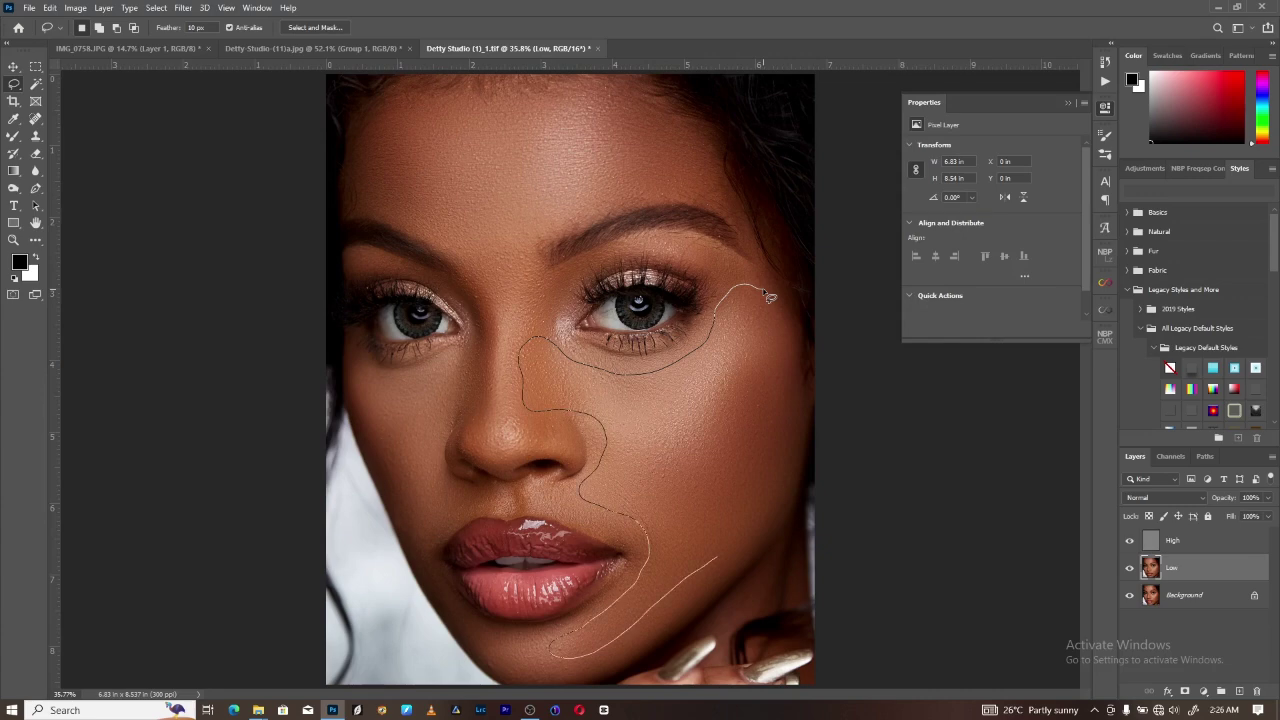
Step: Select the larger, highlighted cheek from beside the eye down to the chin with the Lasso, and apply Gaussian Blur to it
left_click_drag(768, 295, 796, 425)
right_click(737, 397)
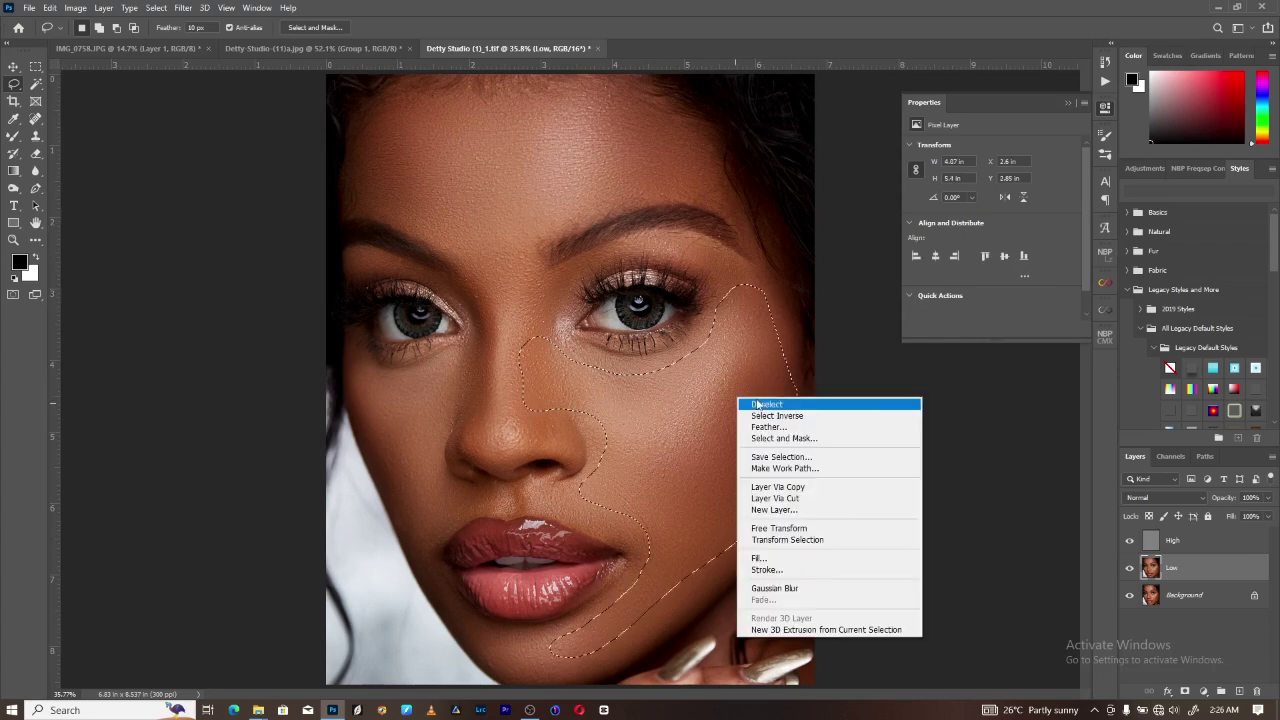
left_click(831, 590)
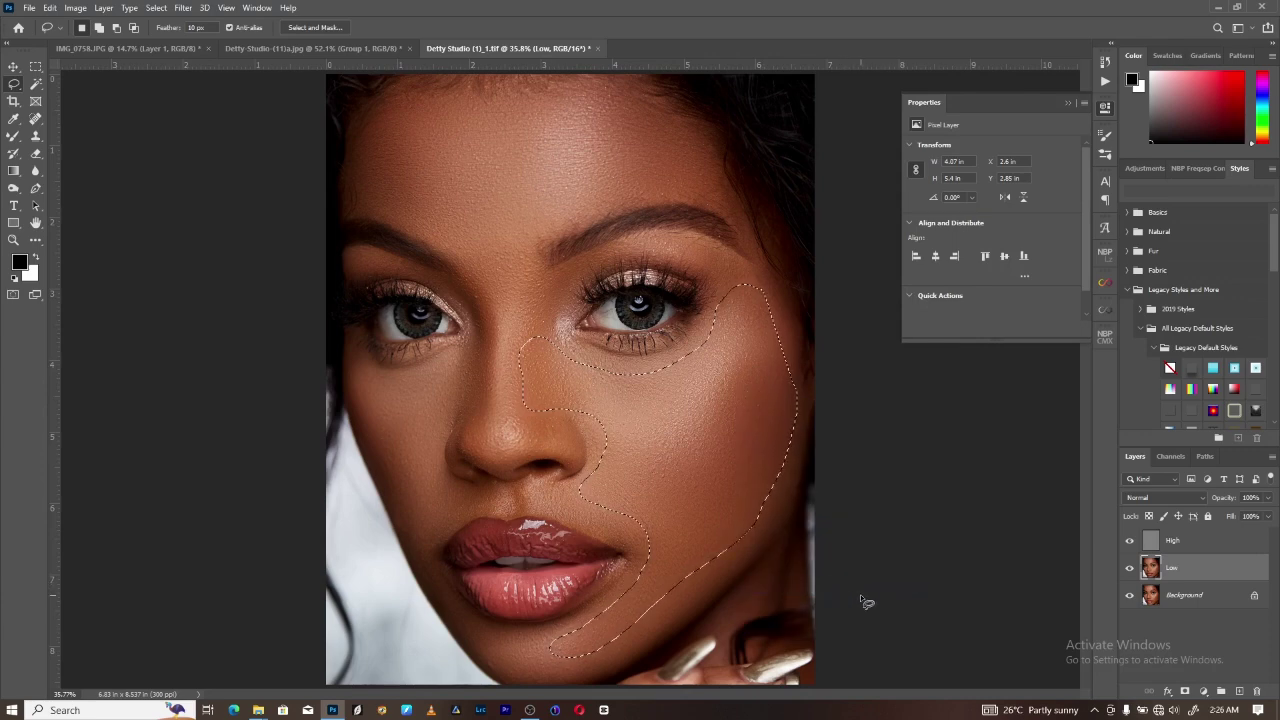
Step: Clear the current selection, lasso the narrower cheek from below the eye to the upper lip, and apply Gaussian Blur to it
key("ctrl")
key("ctrl+d")
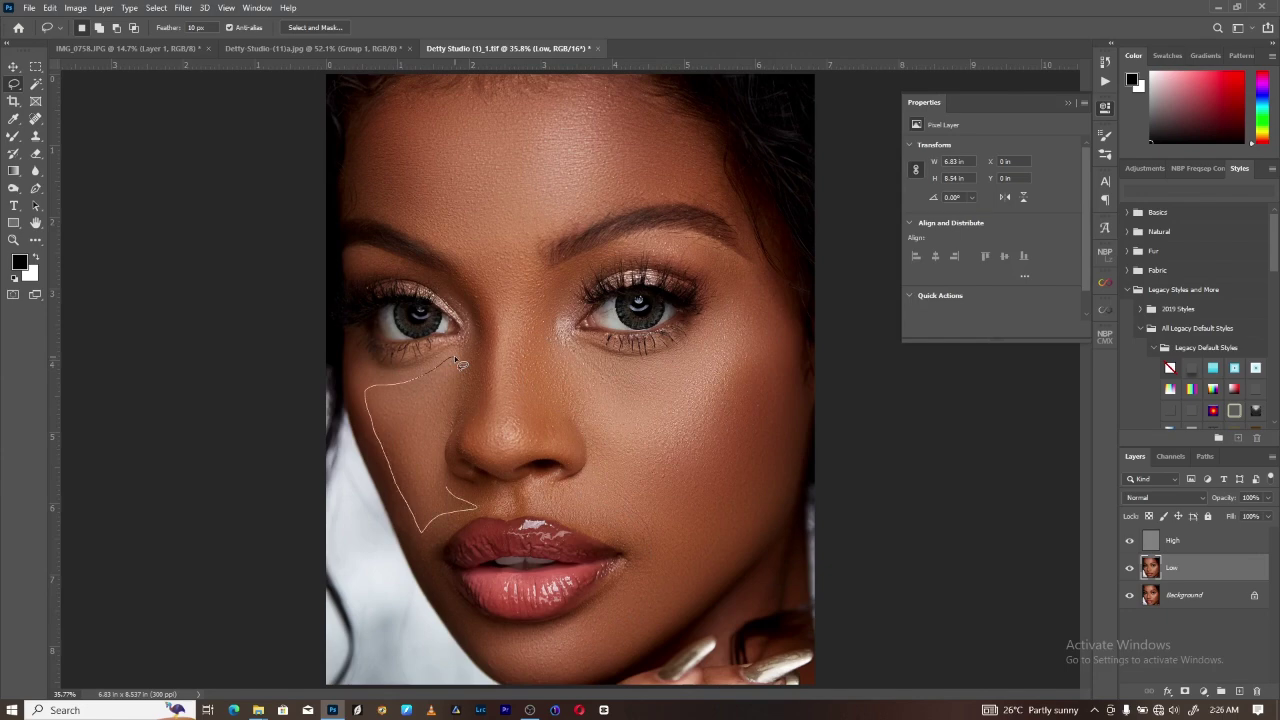
left_click_drag(460, 365, 455, 368)
right_click(409, 419)
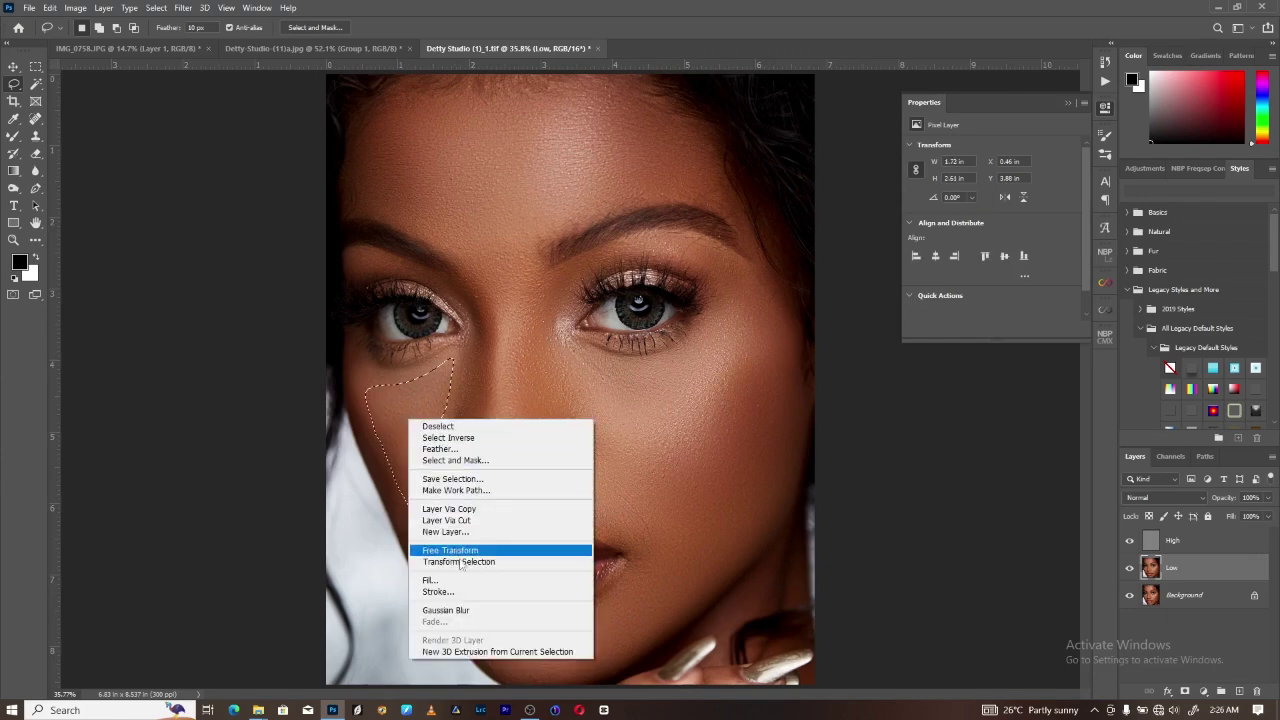
left_click(482, 611)
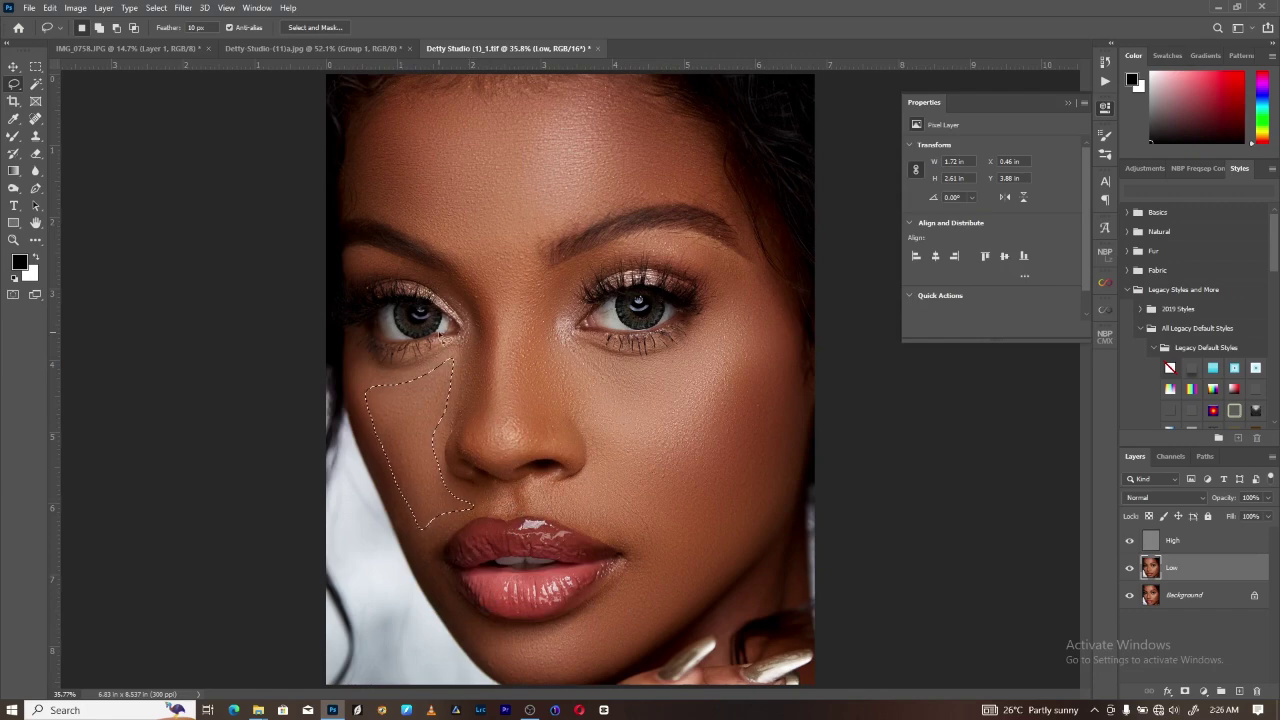
Step: Lasso the nose bridge from between the eyebrows down to the nose tip, apply Gaussian Blur to it, and deselect
left_click_drag(474, 246, 494, 232)
left_click_drag(494, 232, 560, 292)
right_click(519, 318)
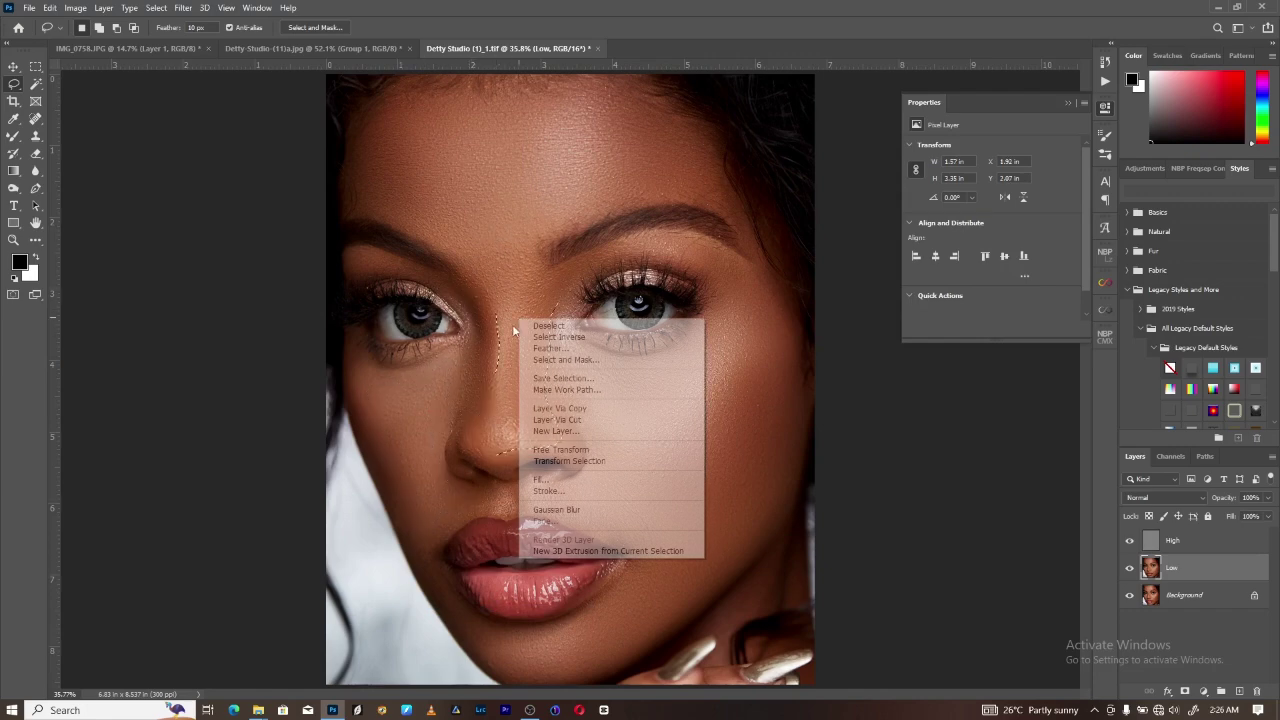
left_click(597, 511)
key("ctrl+d")
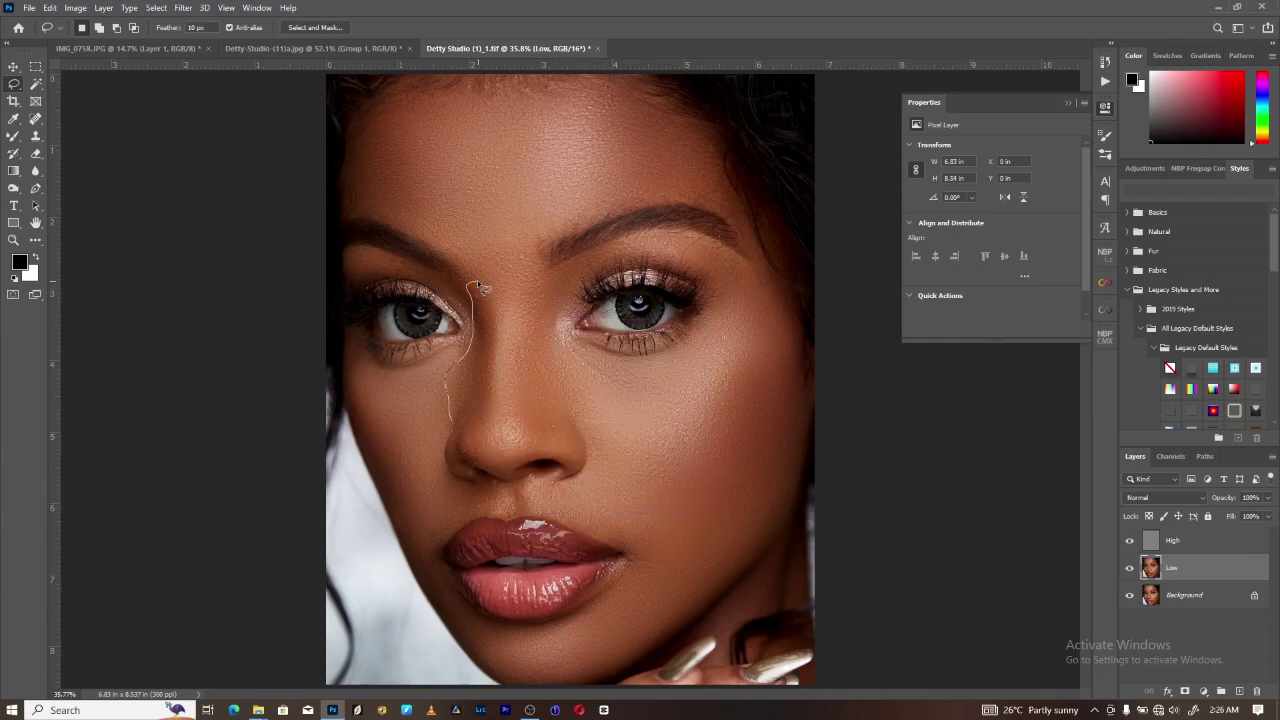
Step: Lasso the shaded side of the nose beside the narrower cheek, apply Gaussian Blur to it, and deselect
left_click_drag(480, 288, 478, 287)
right_click(491, 384)
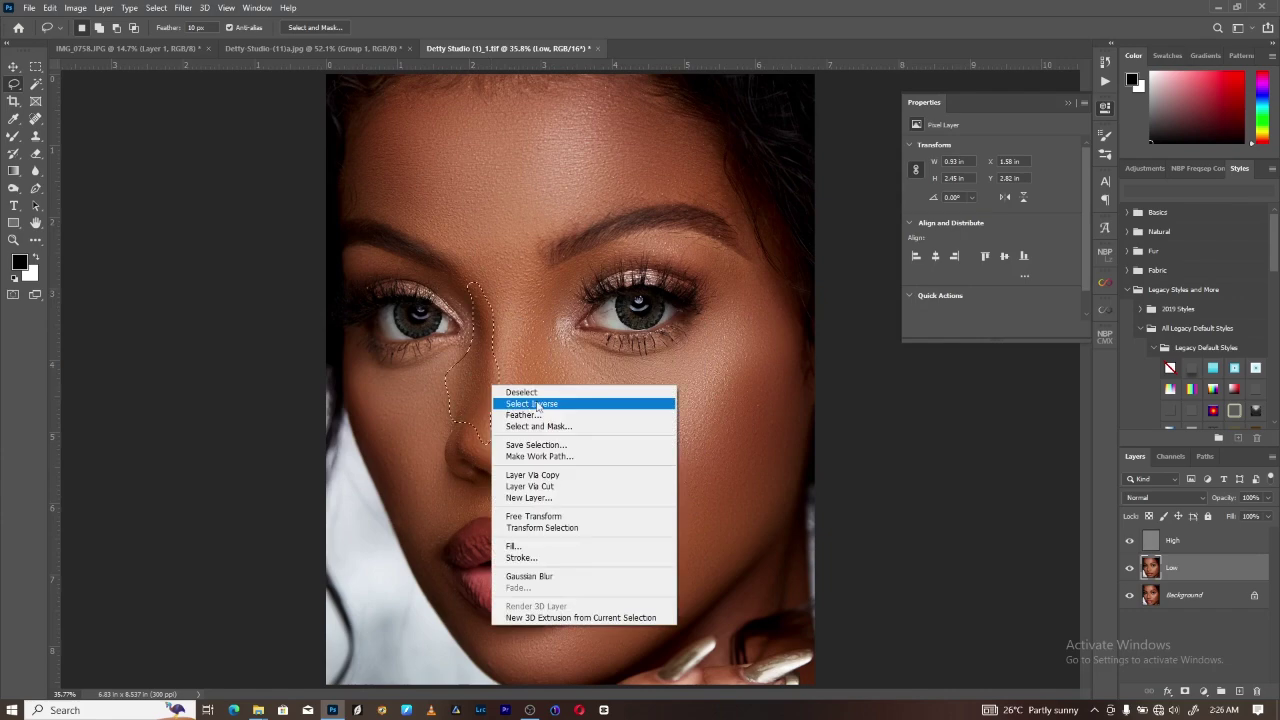
key("ctrl+d")
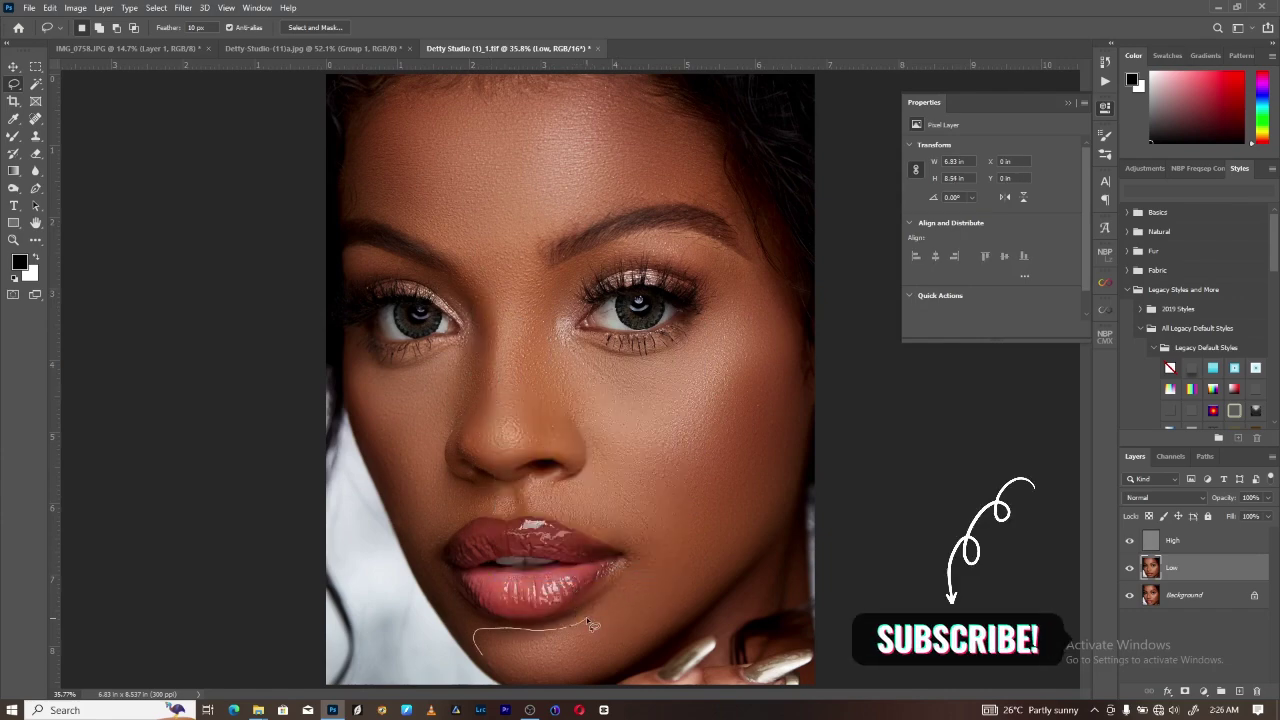
Step: Lasso the chin below the lower lip, apply Gaussian Blur to it on the Low layer, and deselect
left_click_drag(586, 617, 582, 668)
right_click(582, 668)
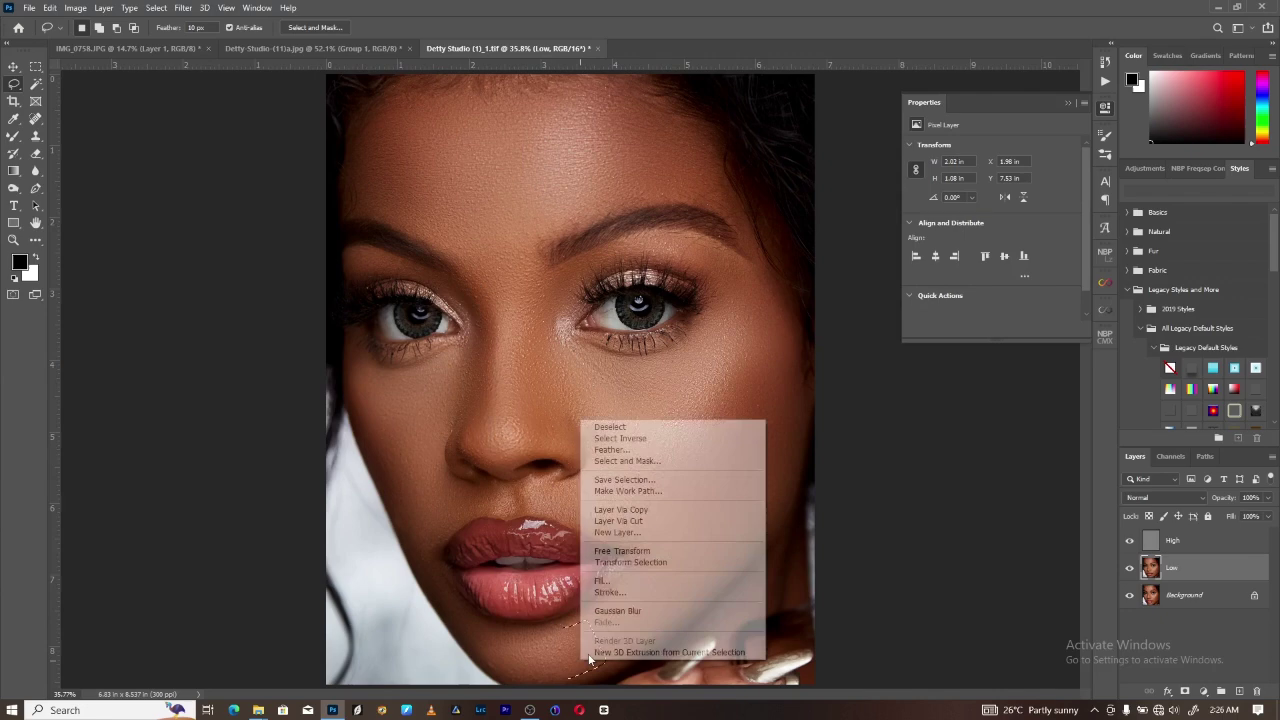
left_click(652, 612)
key("ctrl+d")
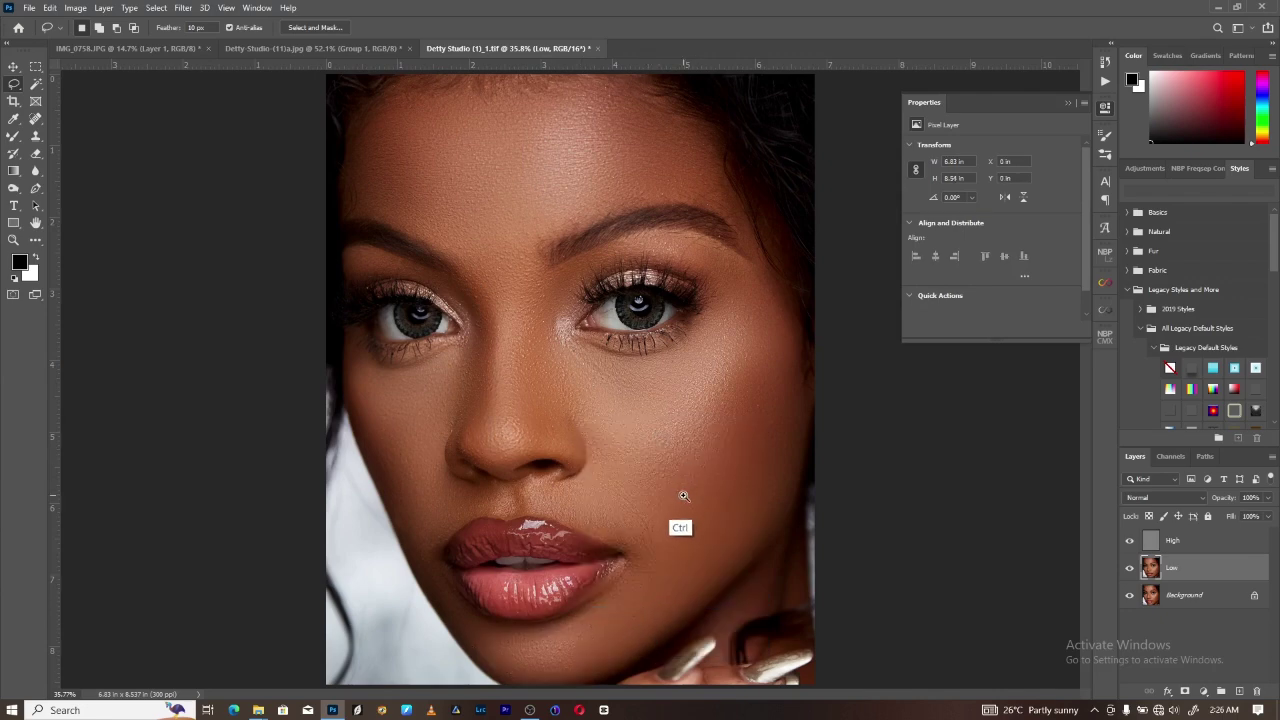
Step: Set up the Clone Stamp tool on the High layer with an 80-pixel brush and 31% flow
left_click_drag(680, 491, 734, 483)
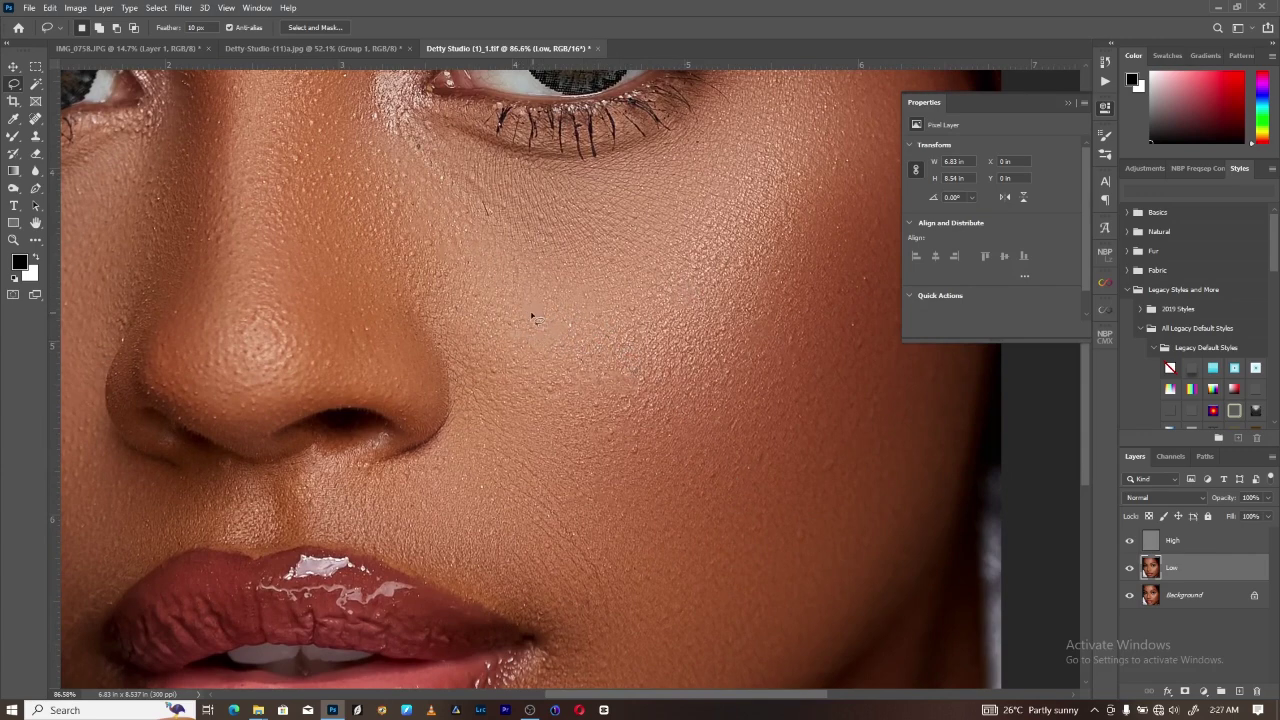
left_click(1160, 543)
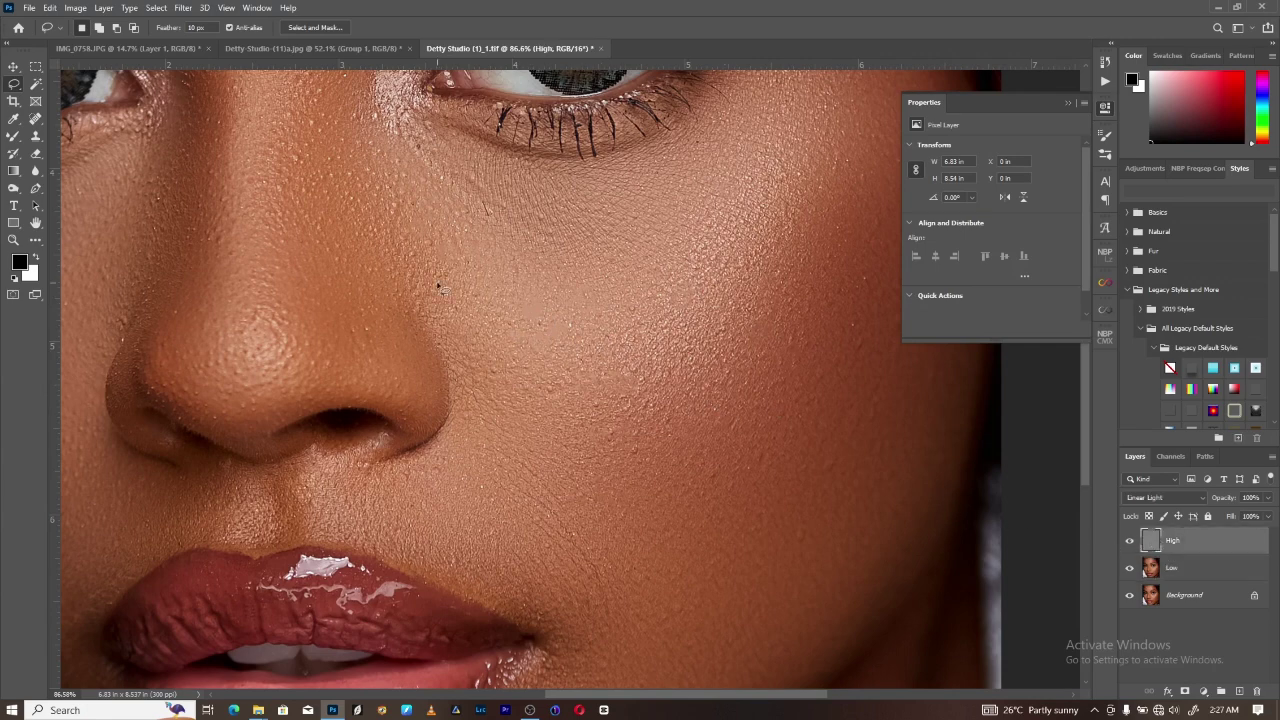
left_click(37, 140)
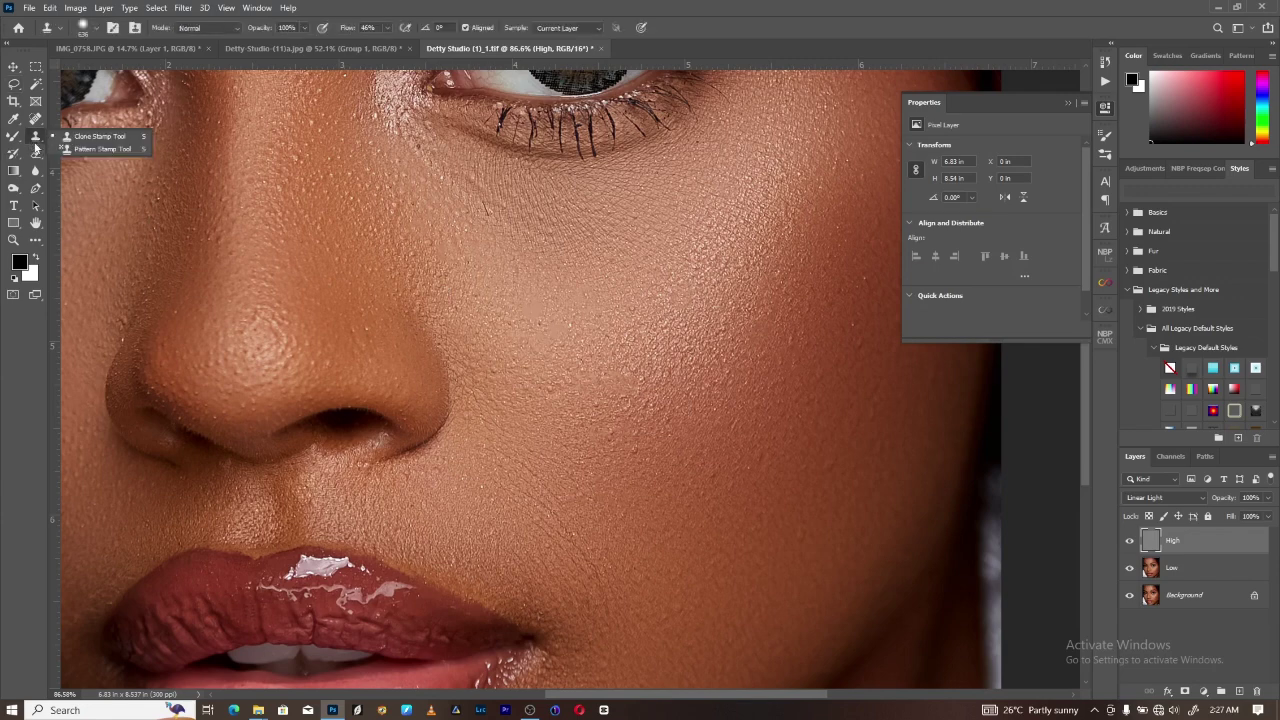
left_click(99, 137)
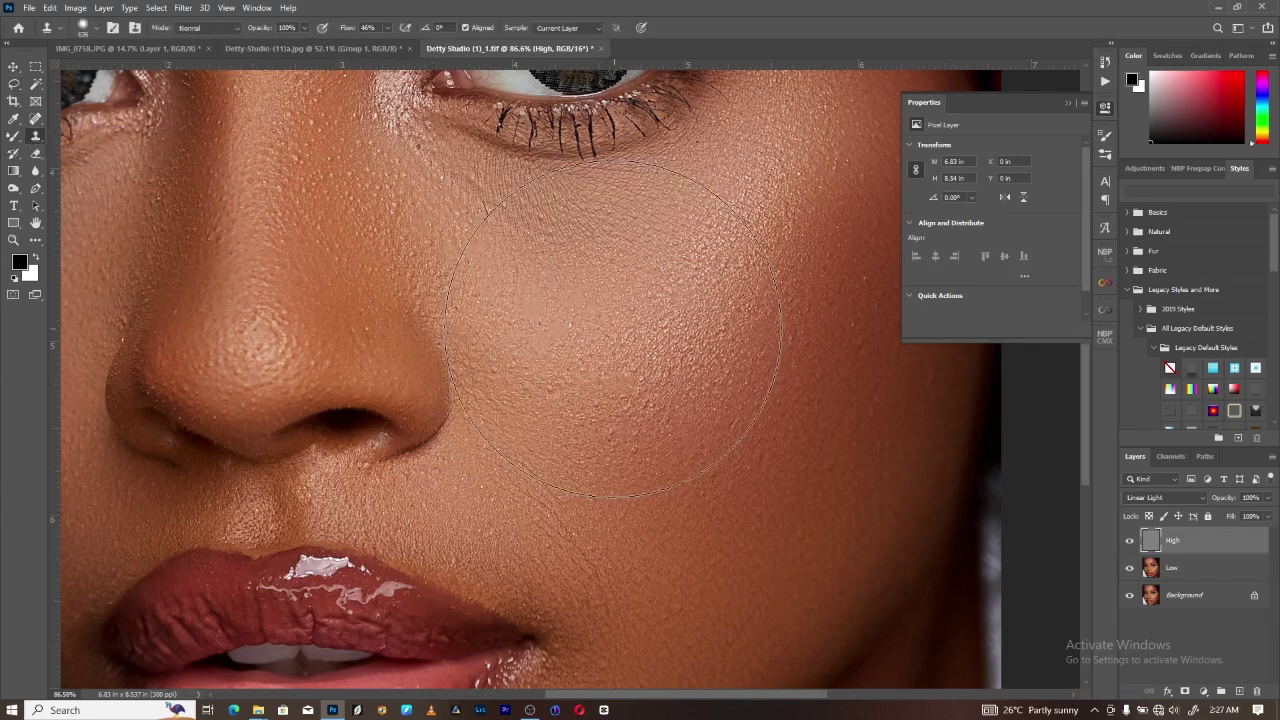
left_click_drag(613, 328, 450, 337)
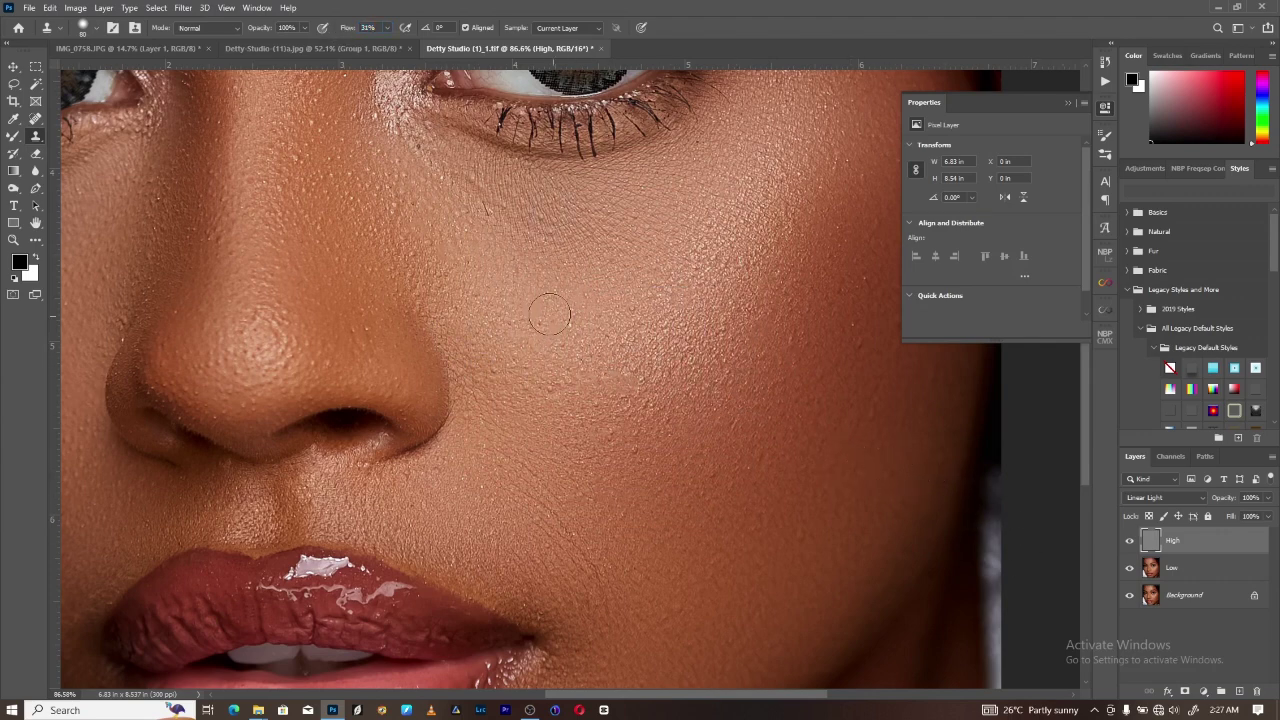
Step: Clone clean skin texture over the rough spots on the larger cheek beside the nose, sampling from nearby skin
key("alt")
left_click(537, 372, "alt")
left_click(539, 292, "alt")
left_click(654, 302, "alt")
mouse_move(669, 373)
left_mouse_down()
mouse_move(639, 349)
mouse_move(619, 376)
left_mouse_up()
left_click(583, 420, "alt")
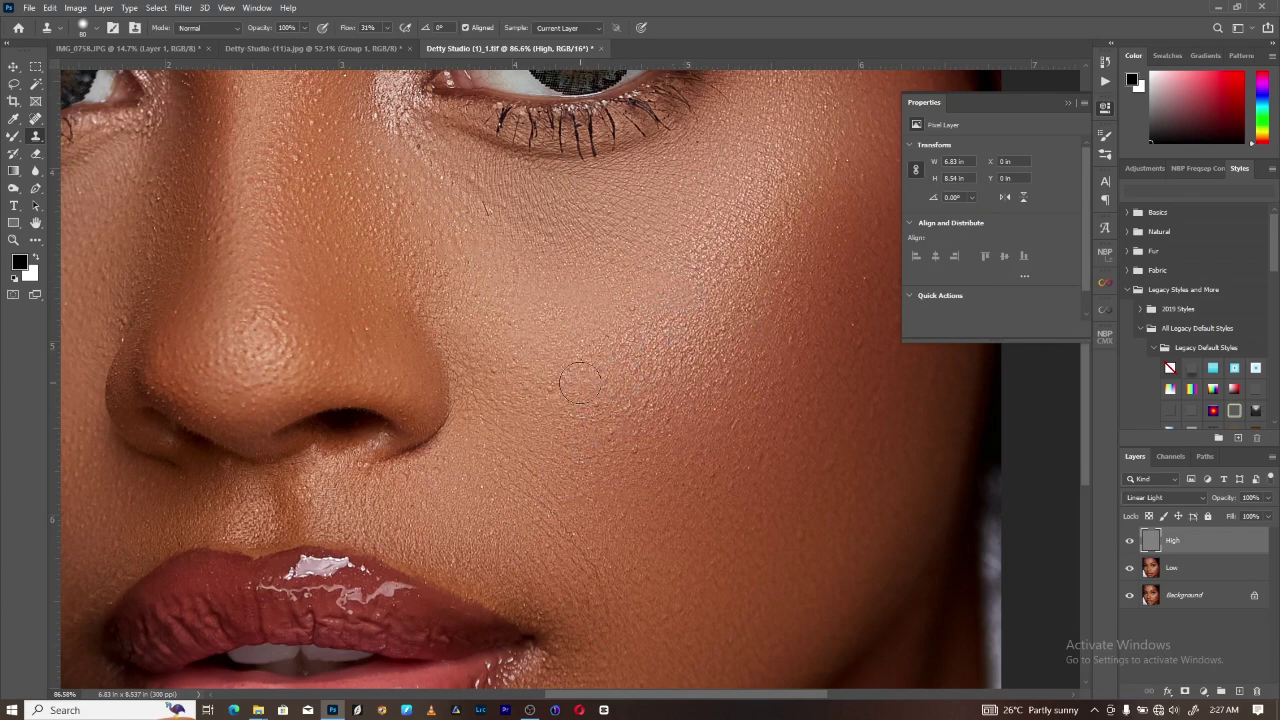
left_click(447, 248, "alt")
left_click_drag(700, 486, 661, 413)
Step: Clone clean skin texture over the uneven spots on the forehead above the narrower cheek's eyebrow
scroll(660, 405, "left", 5)
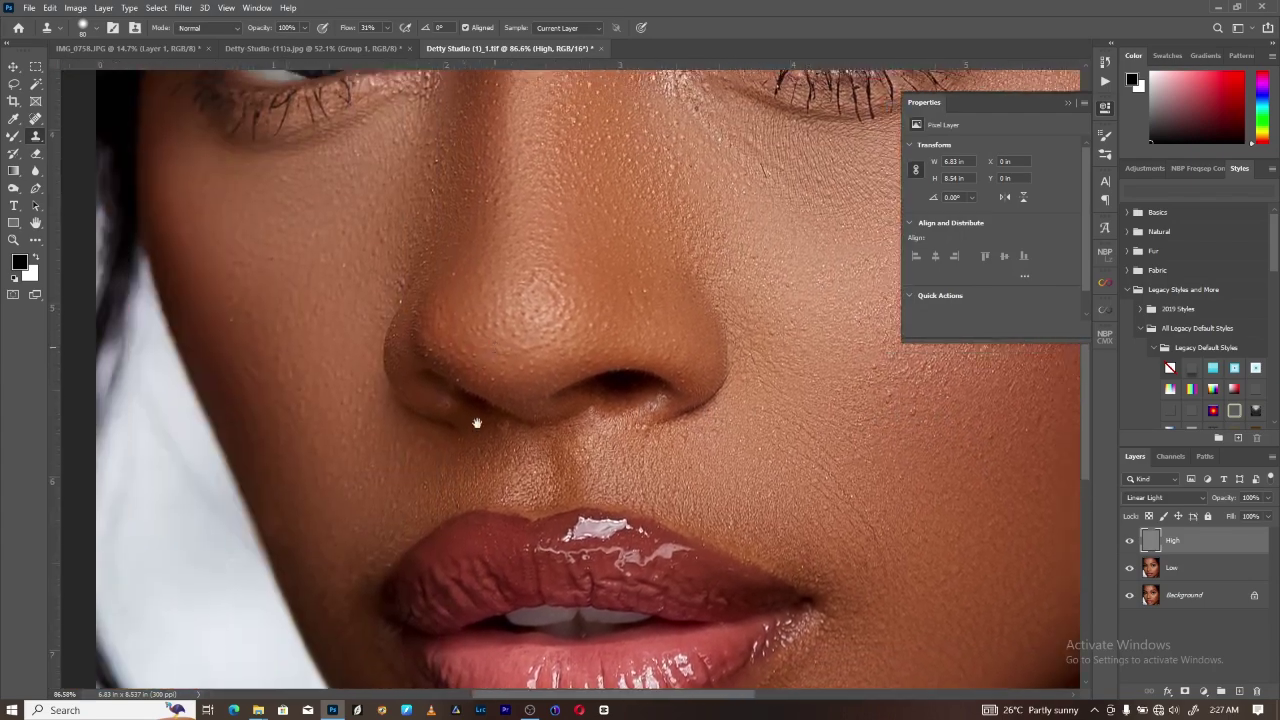
scroll(474, 409, "up", 5)
scroll(470, 390, "up", 8)
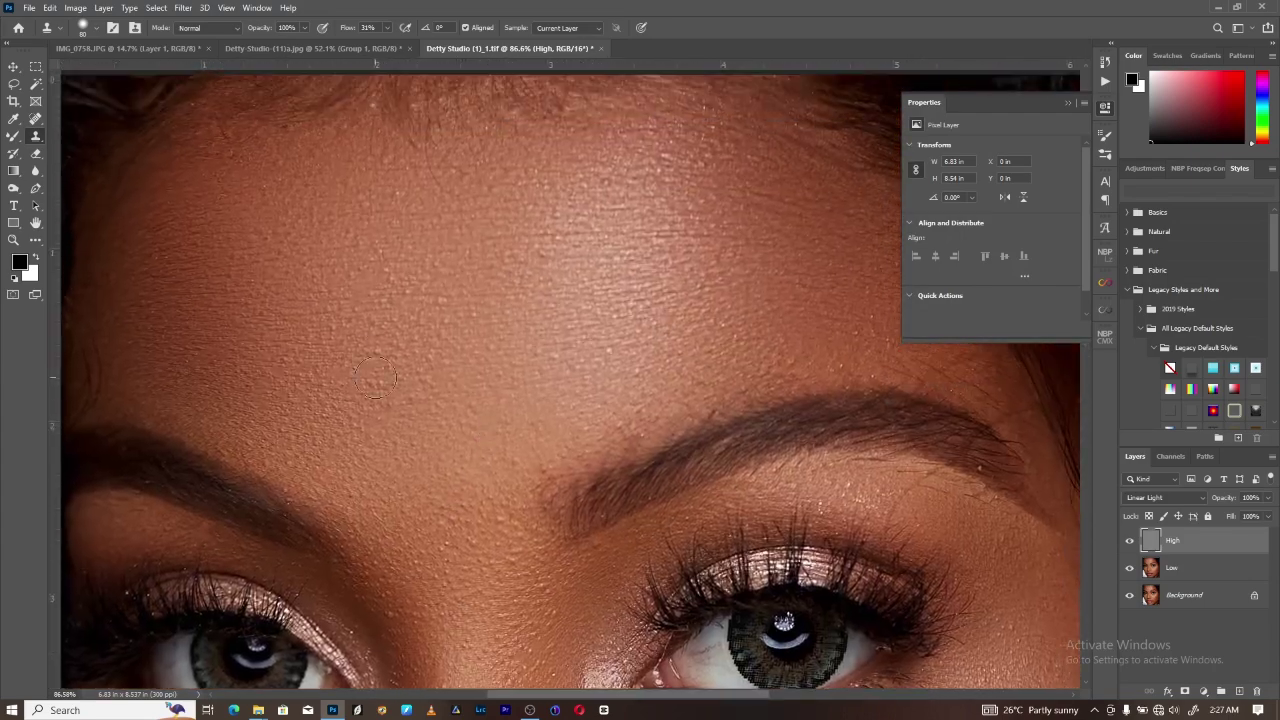
left_click(334, 346, "alt")
left_click(362, 290)
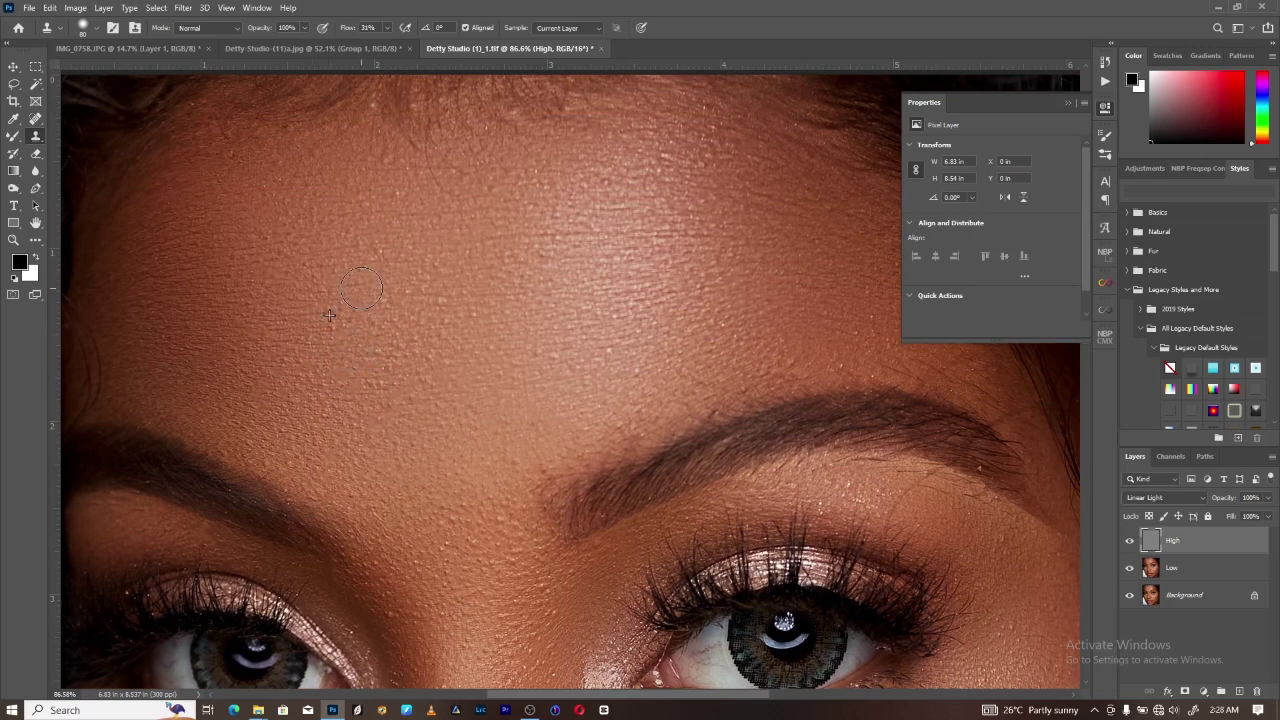
mouse_move(362, 290)
left_mouse_down()
mouse_move(346, 406)
mouse_move(311, 414)
mouse_move(353, 378)
mouse_move(297, 449)
left_mouse_up()
left_click(242, 368, "alt")
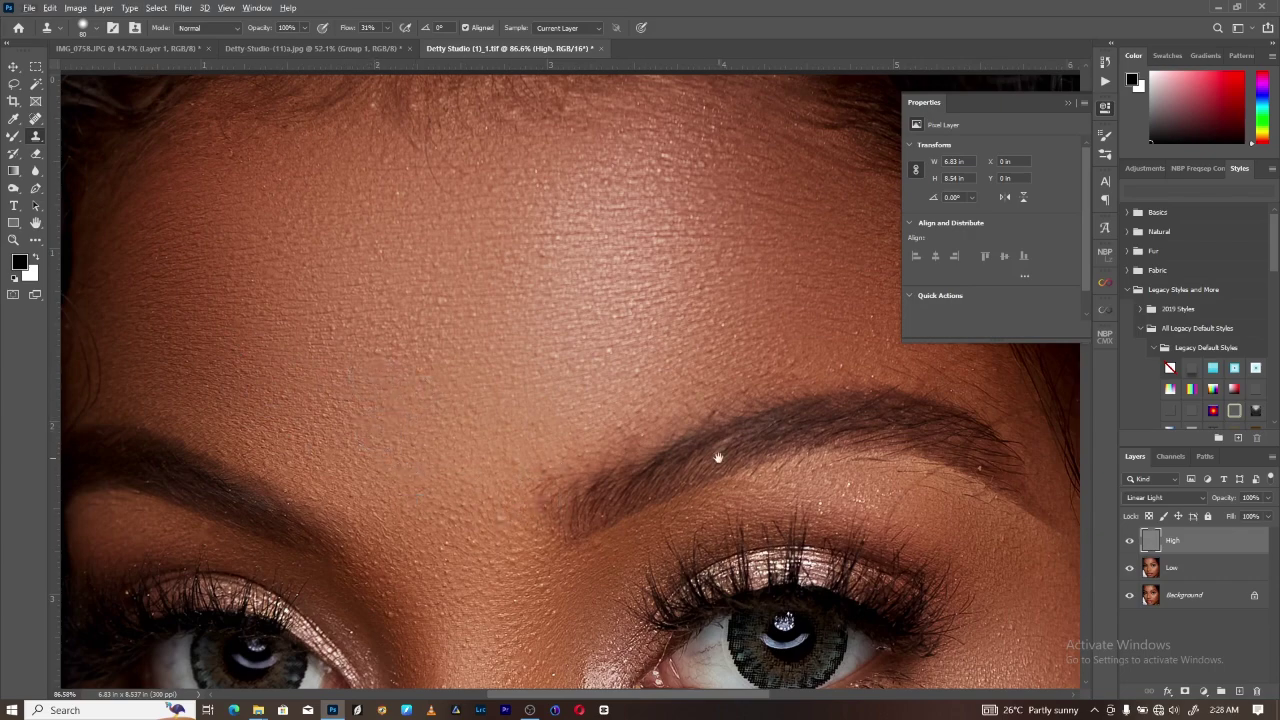
Step: Clone smooth texture sampled from the outer part of the larger cheek over its remaining rough spots
left_click_drag(714, 451, 470, 478)
scroll(560, 400, "down", 10)
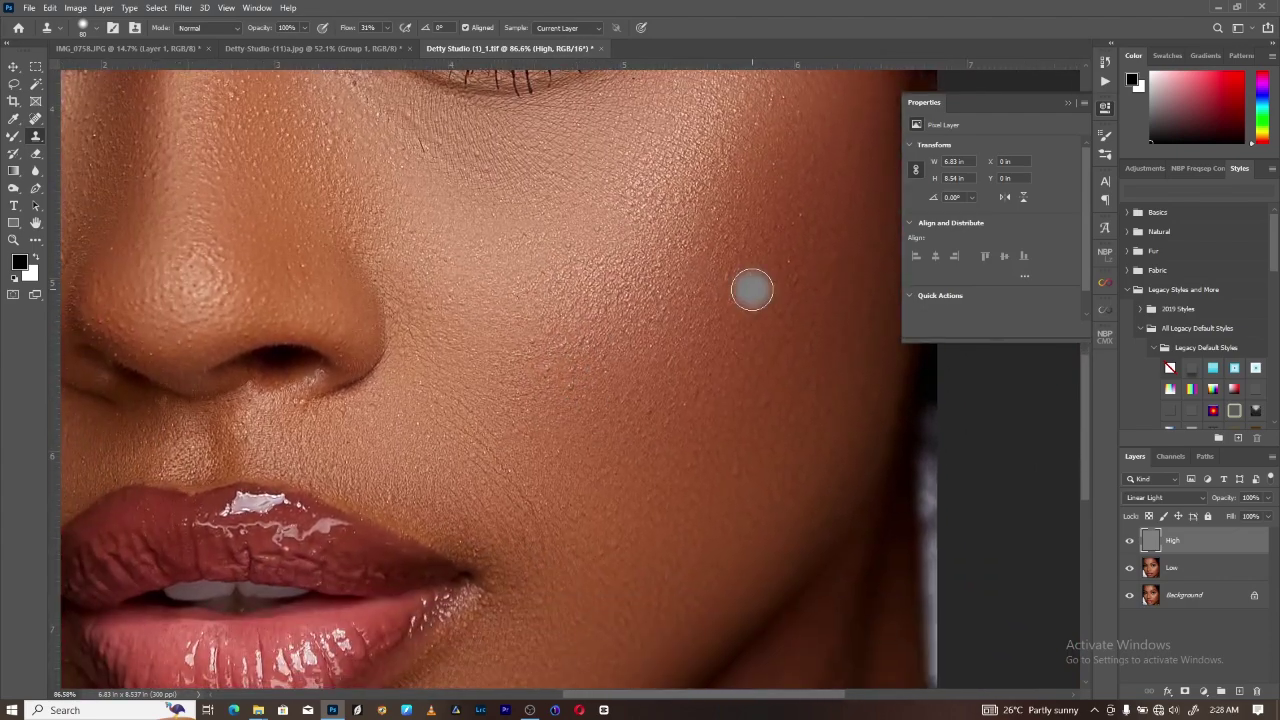
left_click(741, 227, "alt")
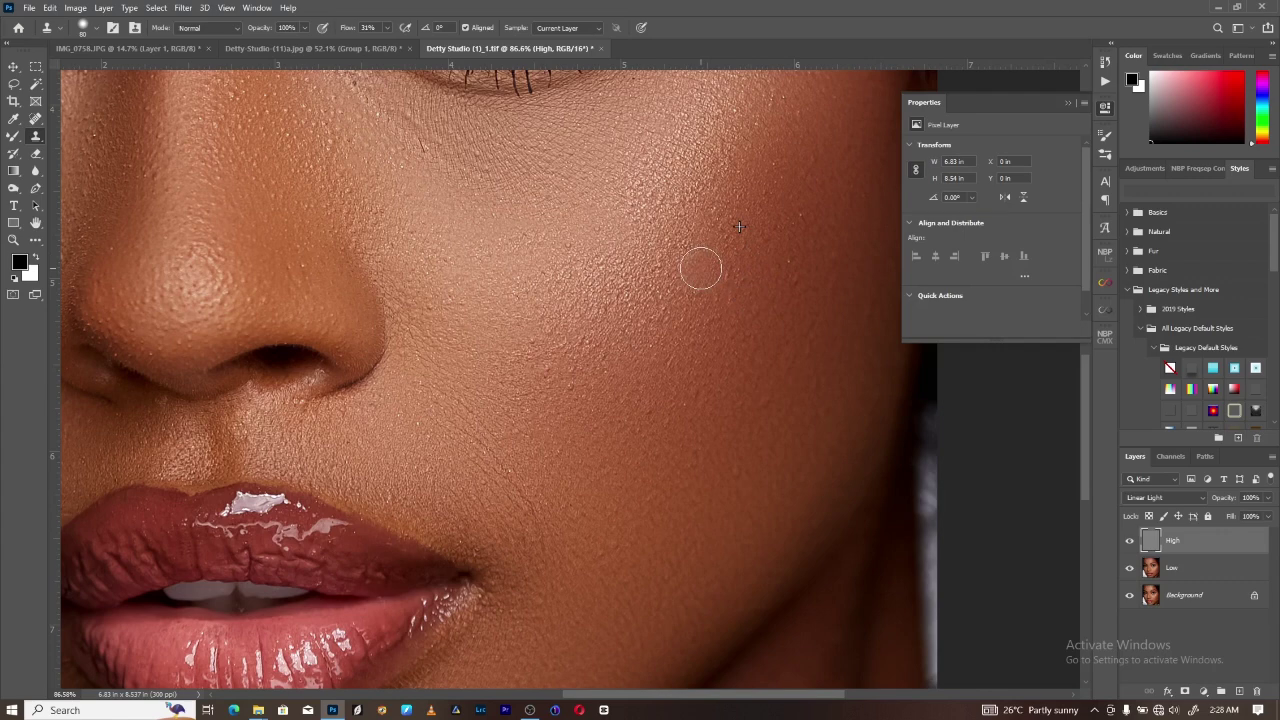
mouse_move(683, 369)
left_mouse_down()
mouse_move(625, 370)
mouse_move(693, 369)
left_mouse_up()
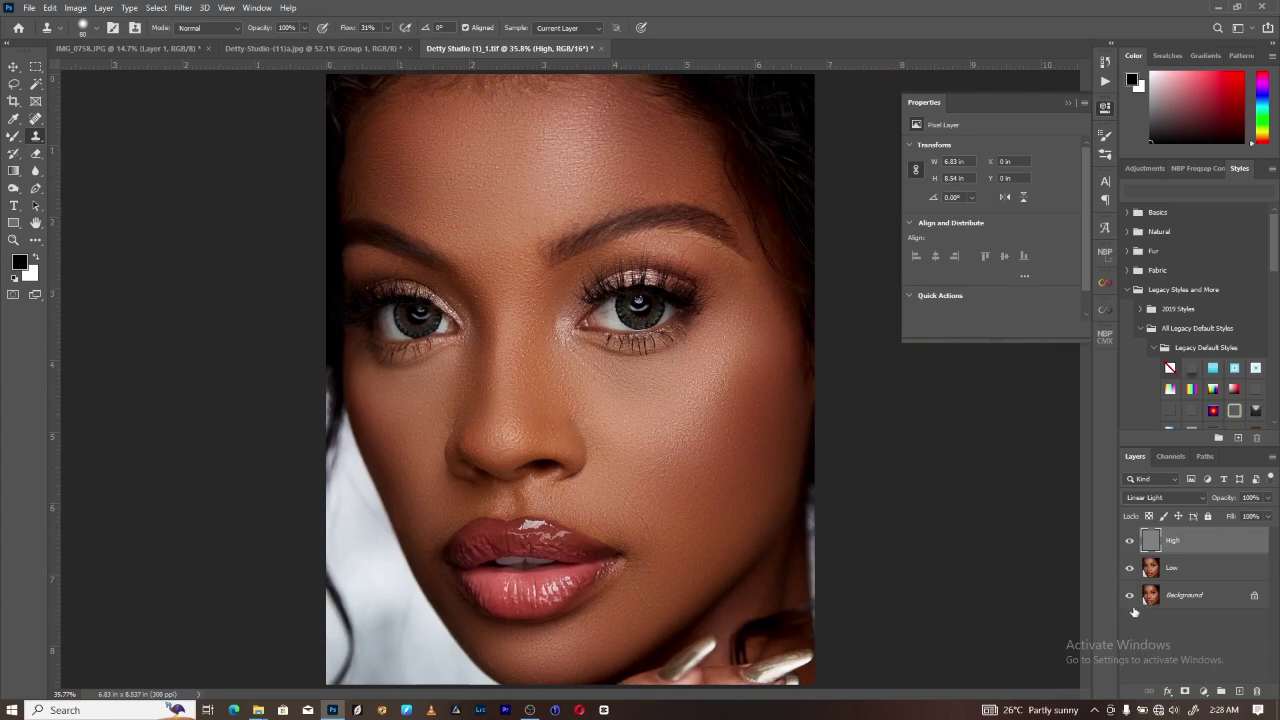
Step: Compare the retouched portrait with the original Background at full view, and leave all layers visible
left_click(1190, 597)
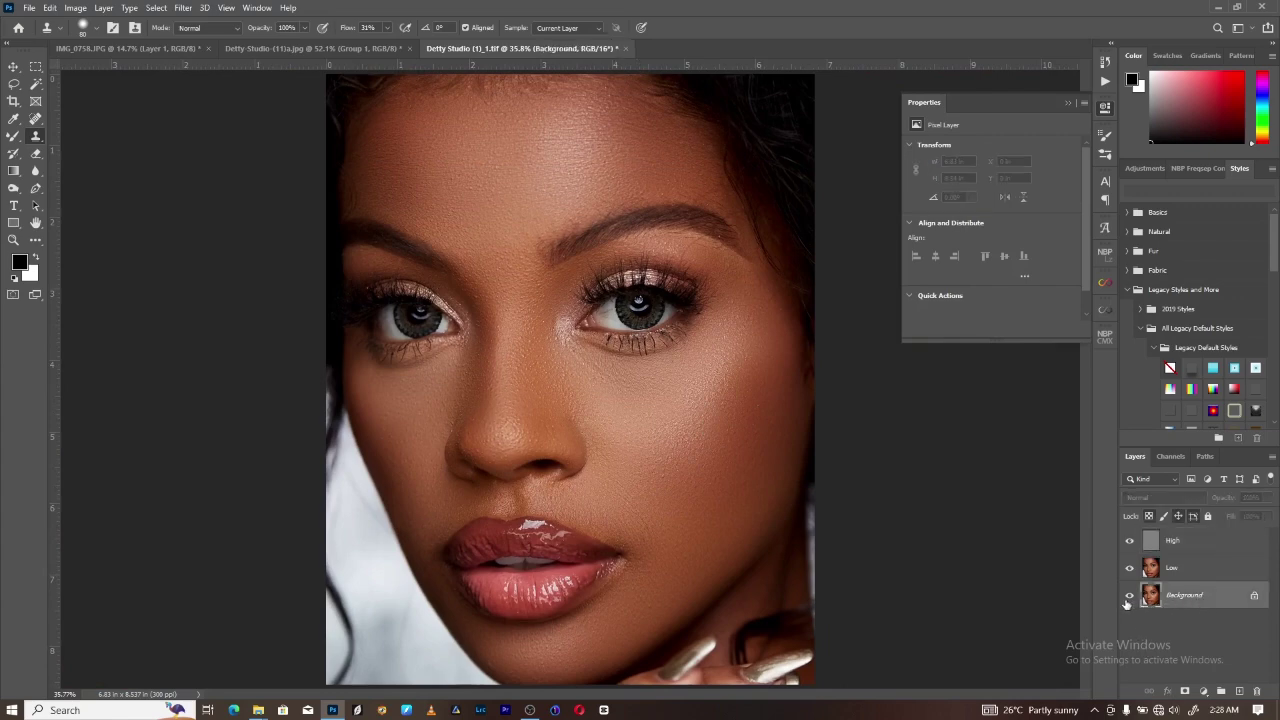
key("alt")
left_click(1130, 596, "alt")
left_click(1130, 596, "alt")
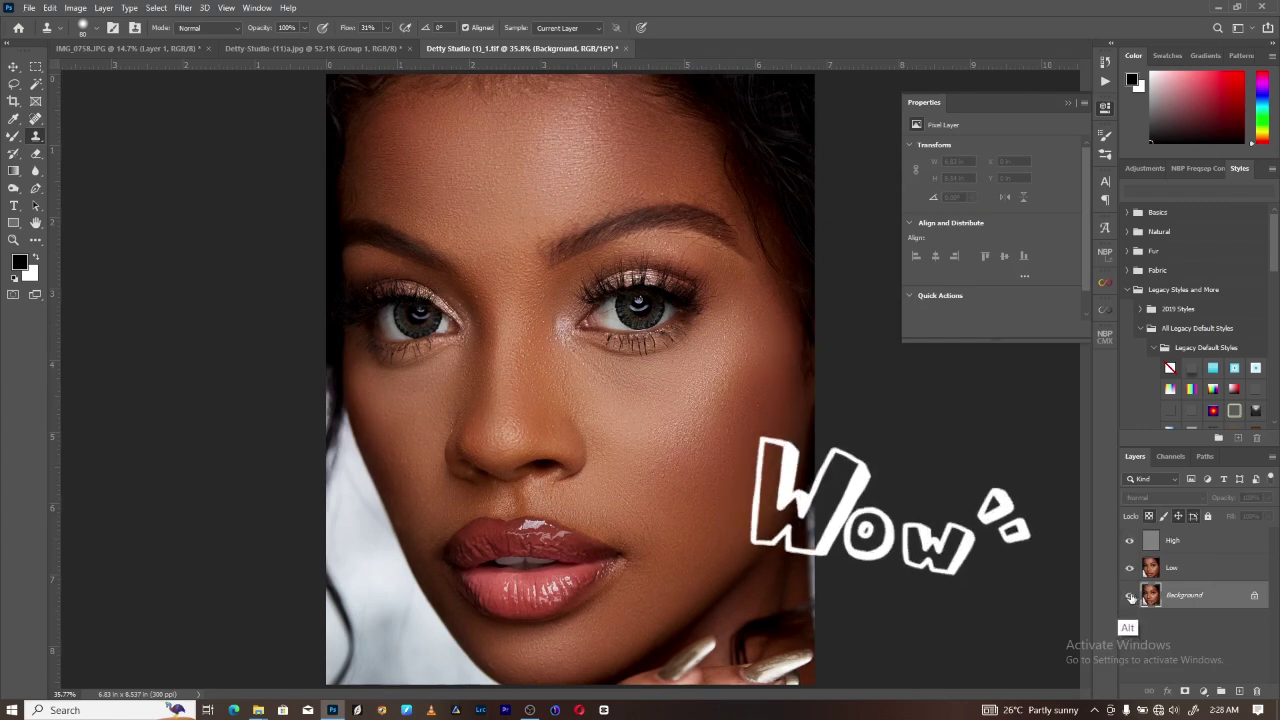
left_click(1130, 596, "alt")
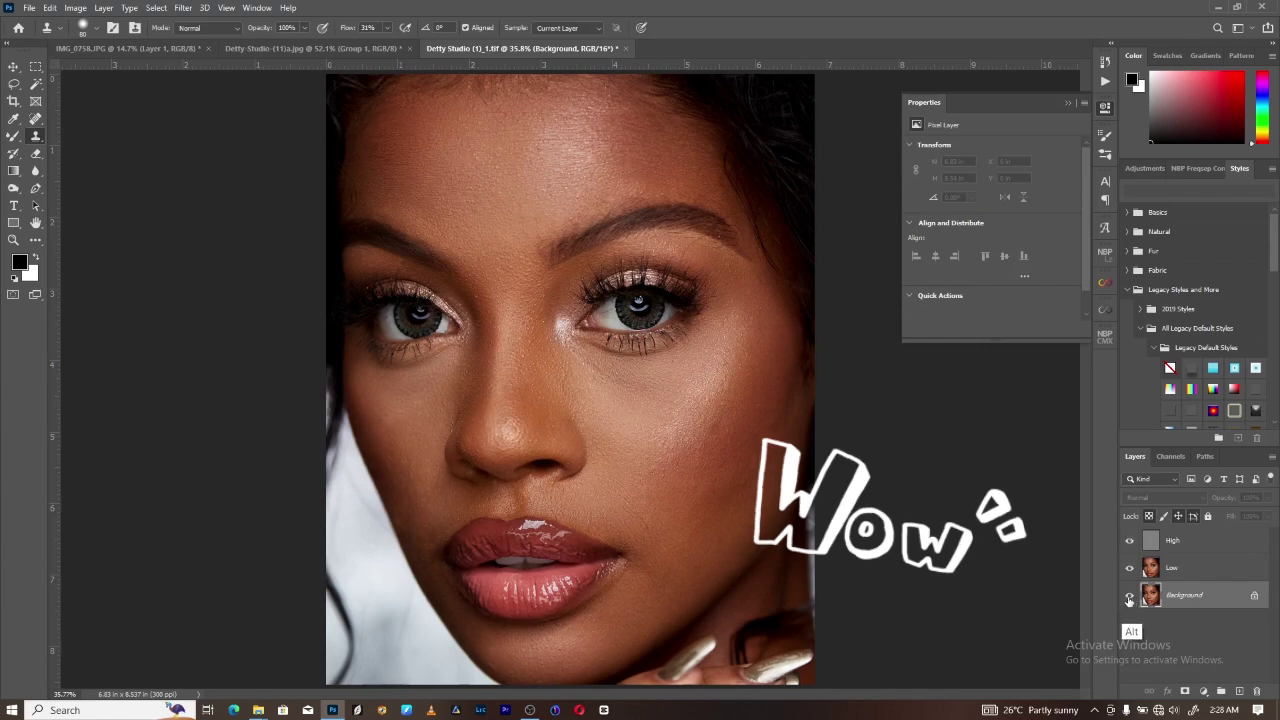
left_click(1130, 596, "alt")
mouse_move(650, 570)
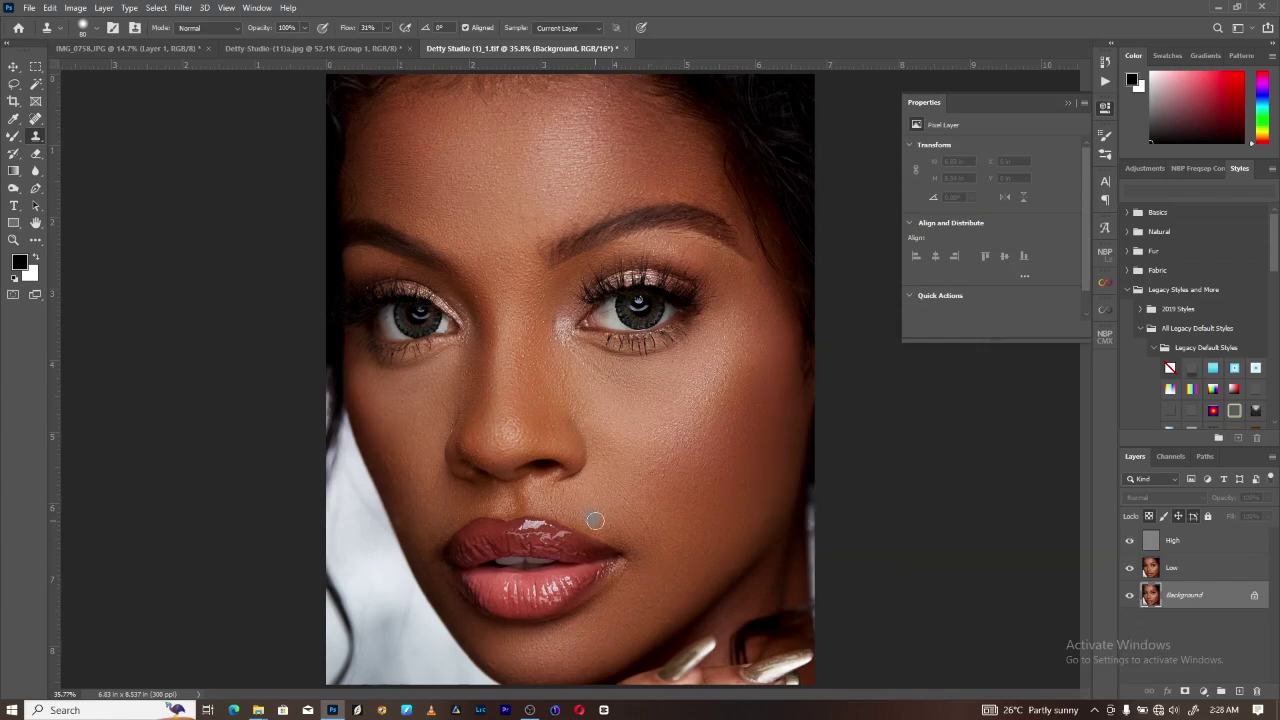